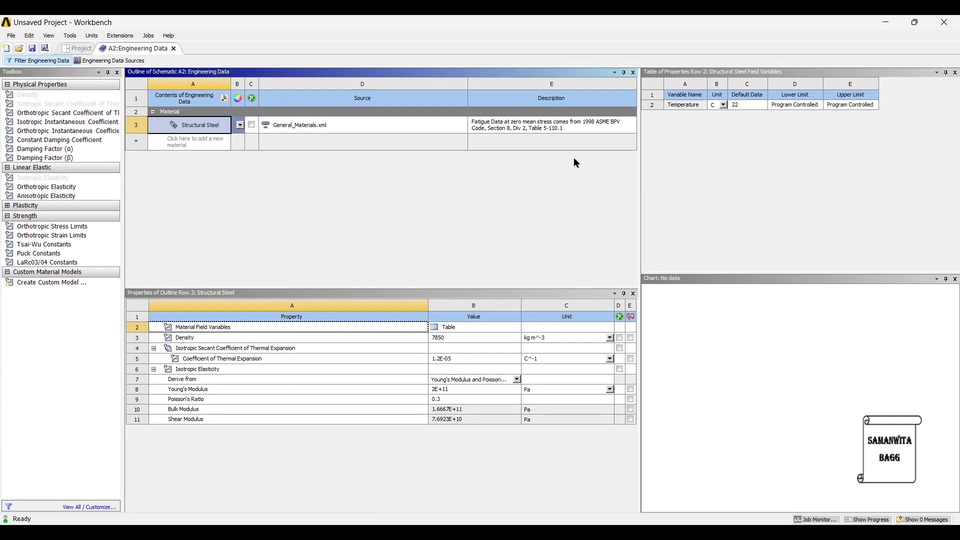
- Add Stainless Steel from the General Materials data source to the engineering data
left_click(106, 61)
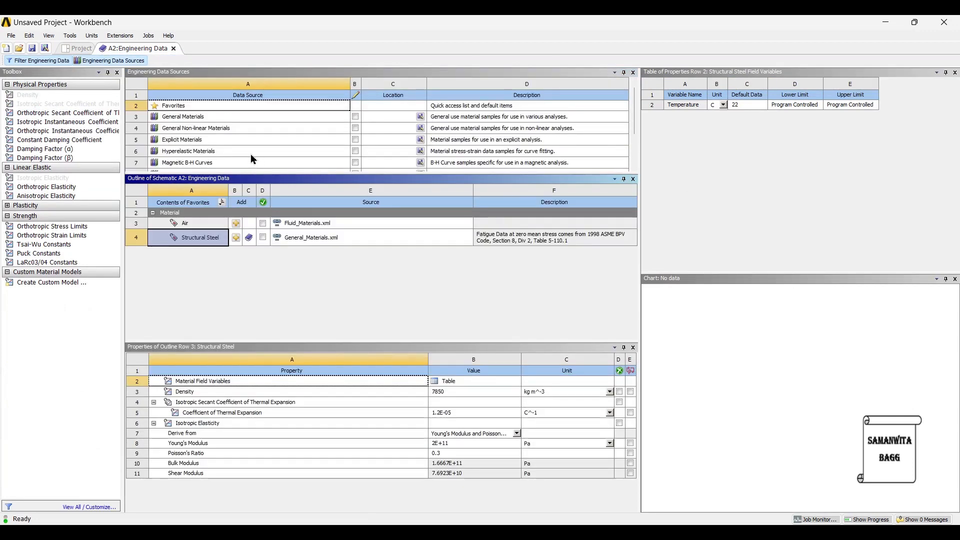
left_click(207, 118)
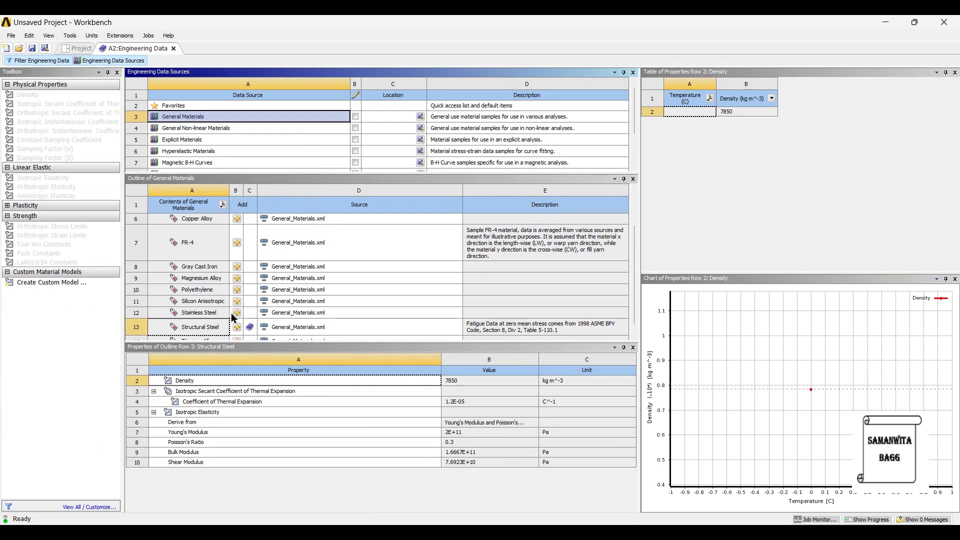
left_click(237, 313)
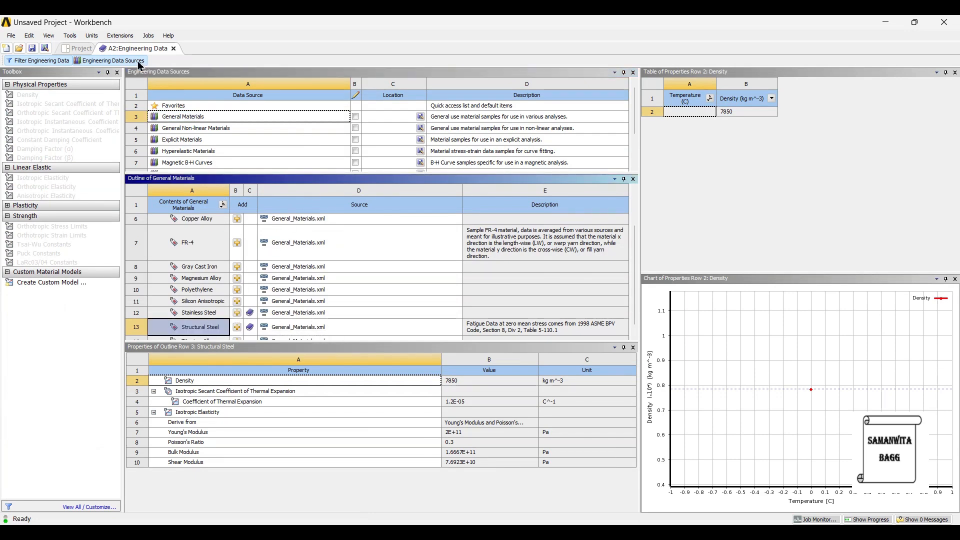
- Return to the project schematic, update the project, and close the Engineering Data workspace
left_click(77, 48)
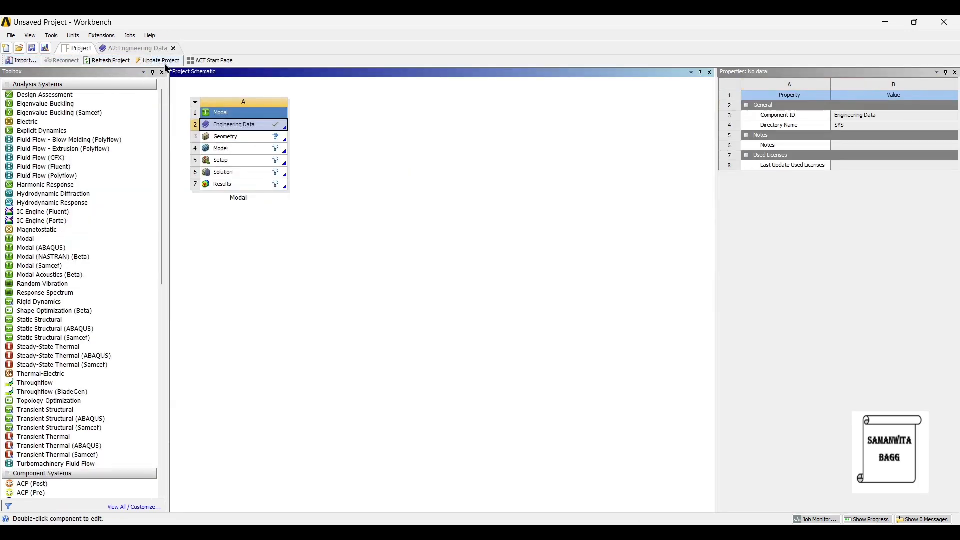
left_click(157, 61)
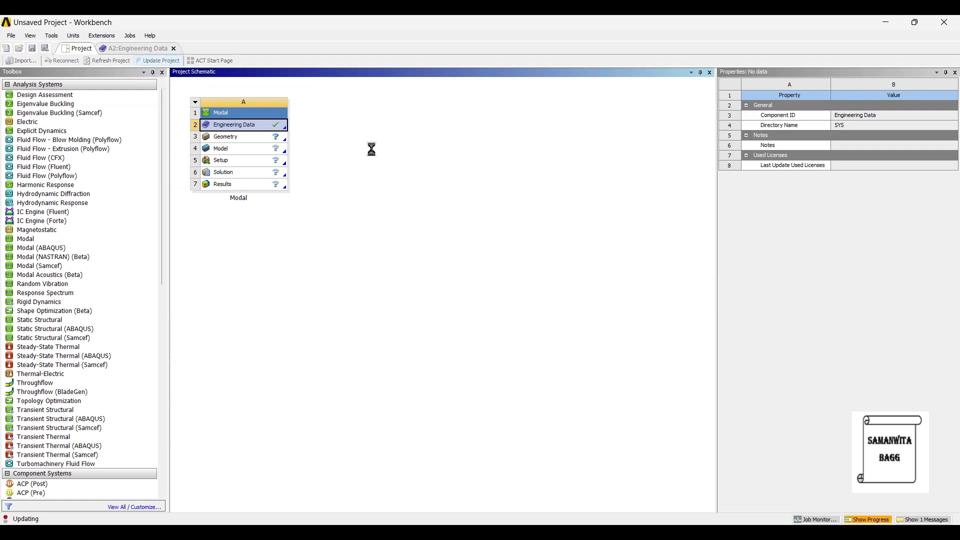
left_click(174, 49)
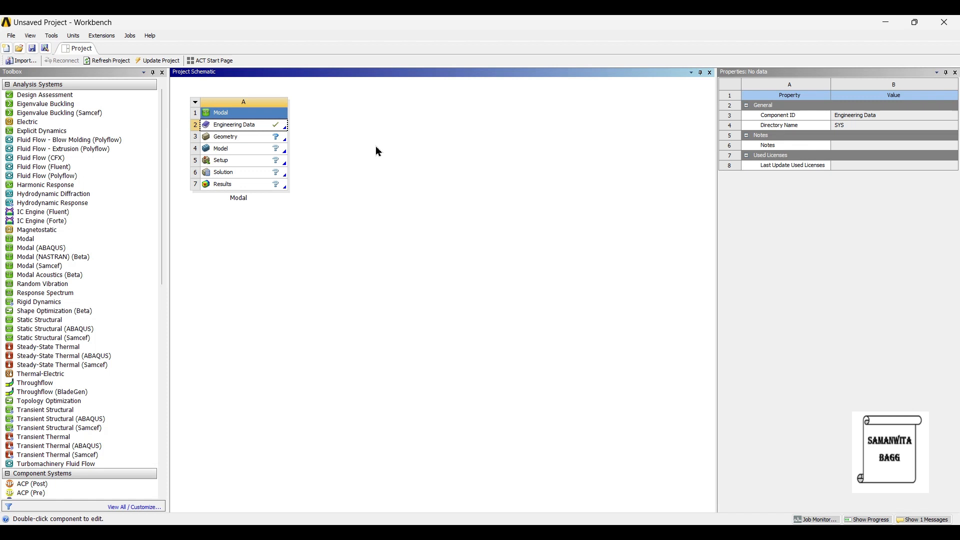
- Import the geometry file D Shackle.stp into the Modal system and open its model
left_click(243, 138)
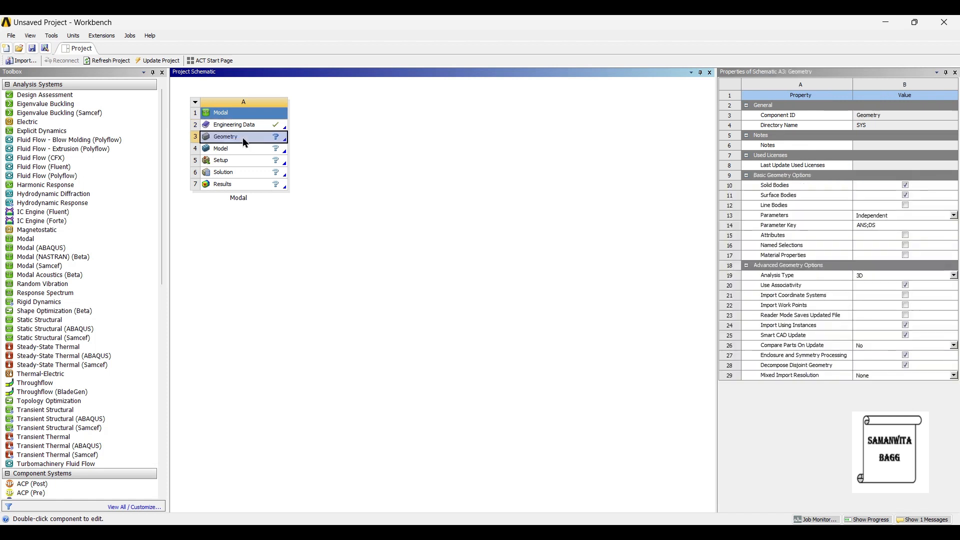
left_click(284, 141)
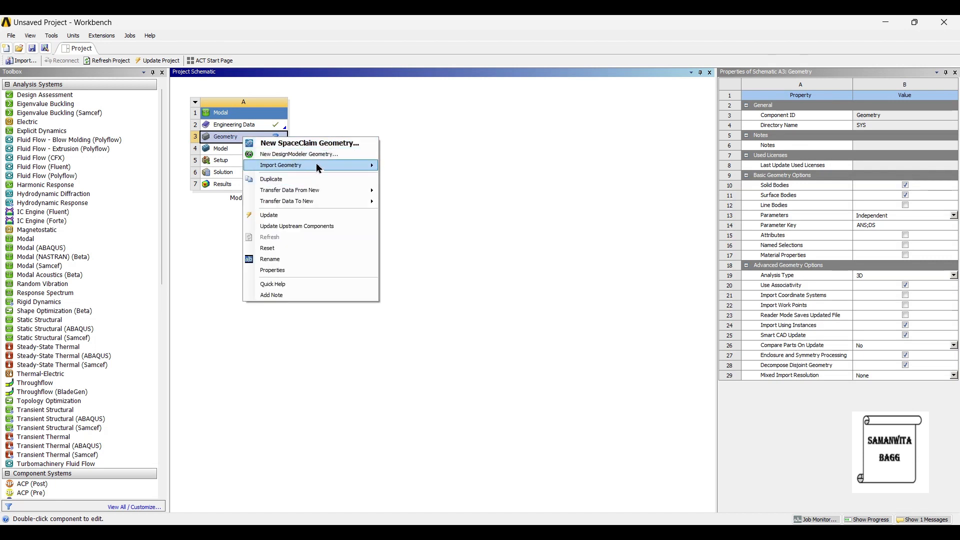
mouse_move(337, 168)
left_click(412, 180)
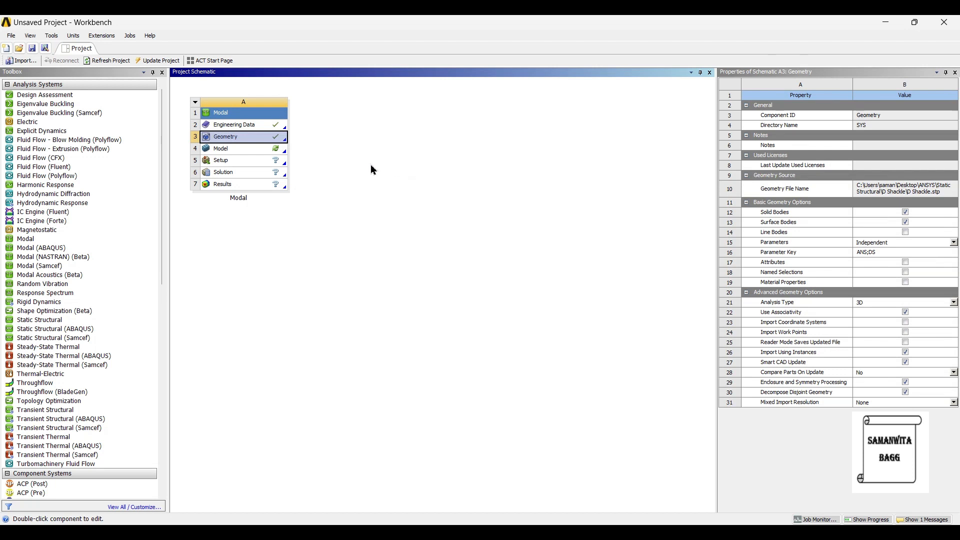
double_click(242, 152)
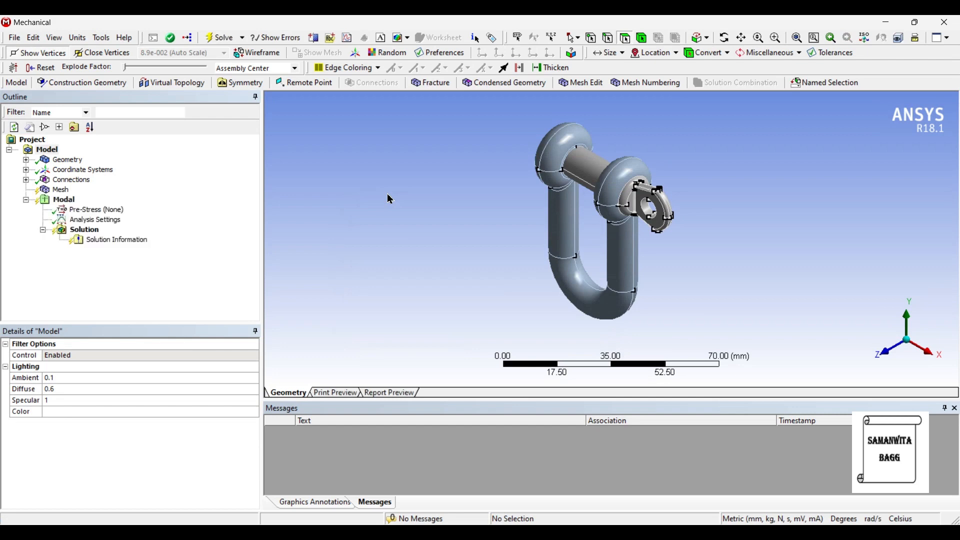
- Assign Stainless Steel as the material of the Shackle Pin body
left_click(27, 160)
left_click(86, 169)
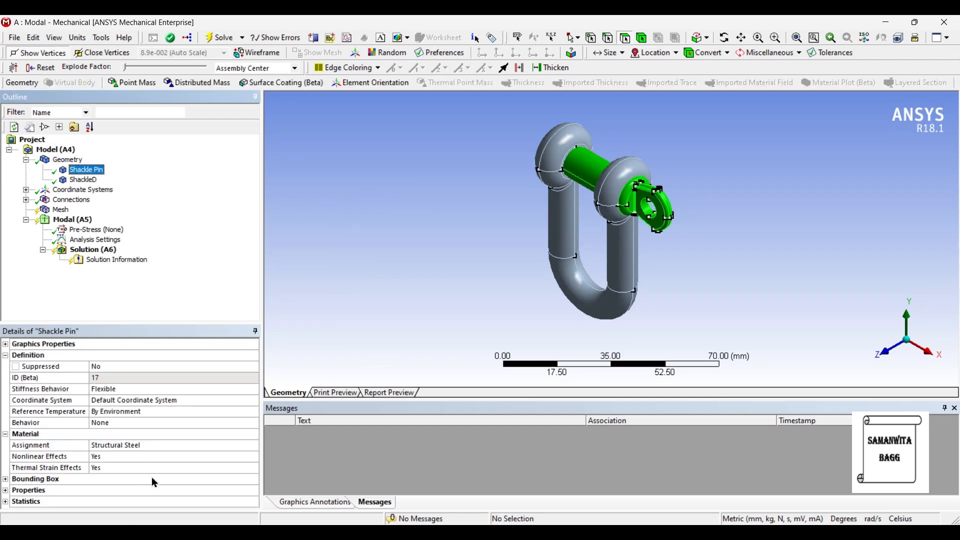
left_click(188, 451)
left_click(253, 445)
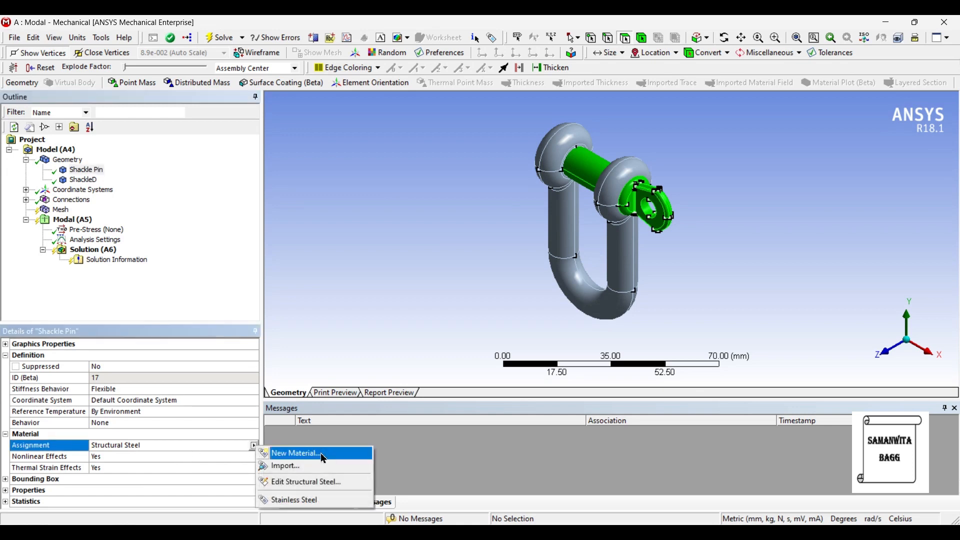
left_click(310, 500)
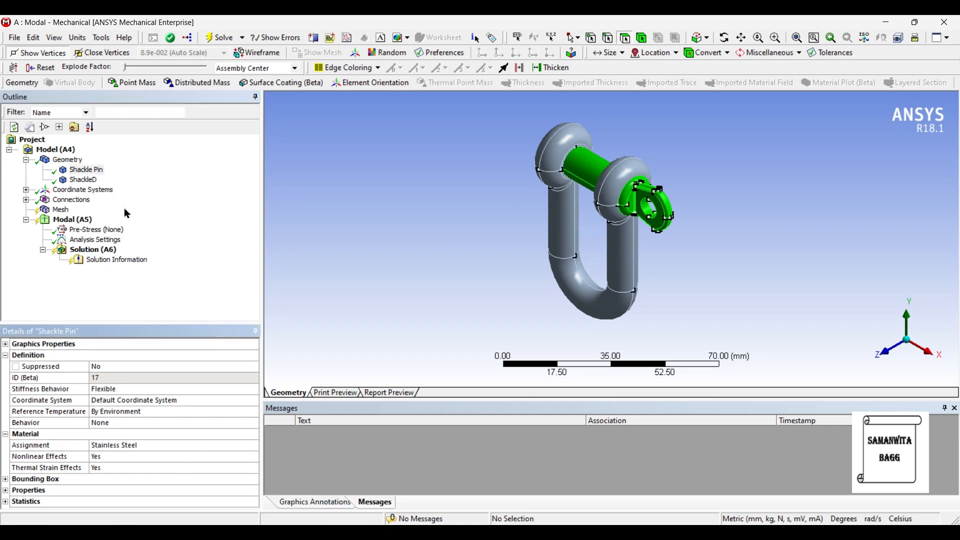
- Assign Stainless Steel as the material of the ShackleD body
left_click(83, 180)
left_click(169, 451)
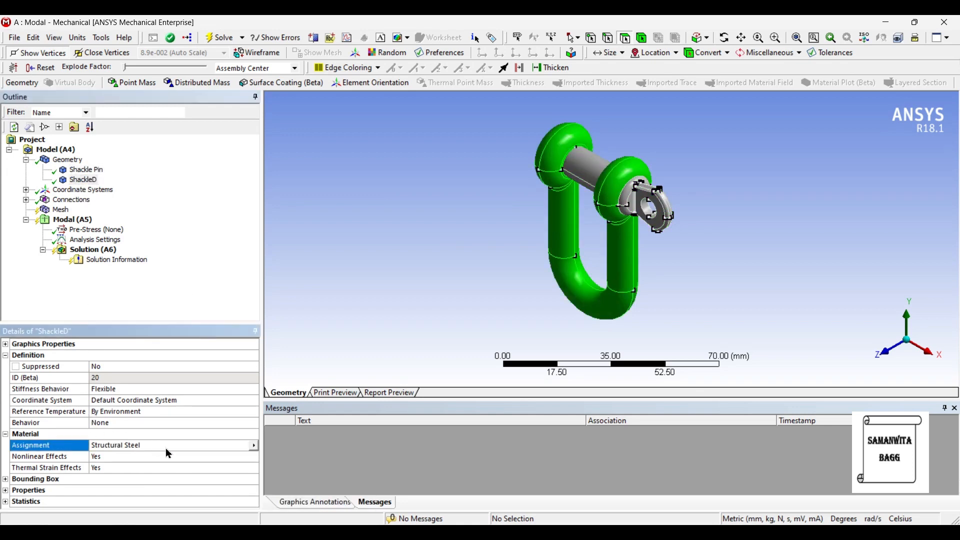
left_click(253, 445)
left_click(315, 497)
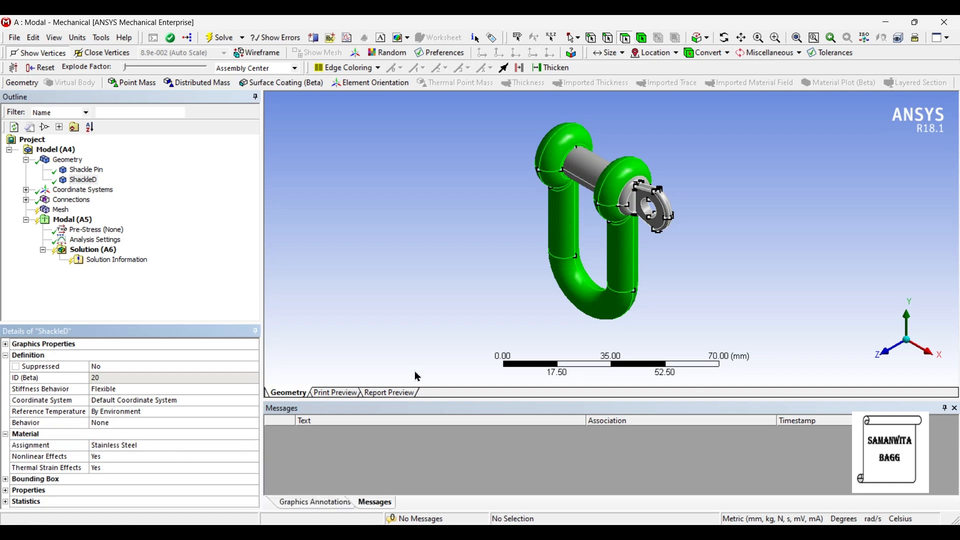
- Set the mesh sizing's relevance center to Fine and generate the mesh
middle_click_drag(597, 306, 675, 263)
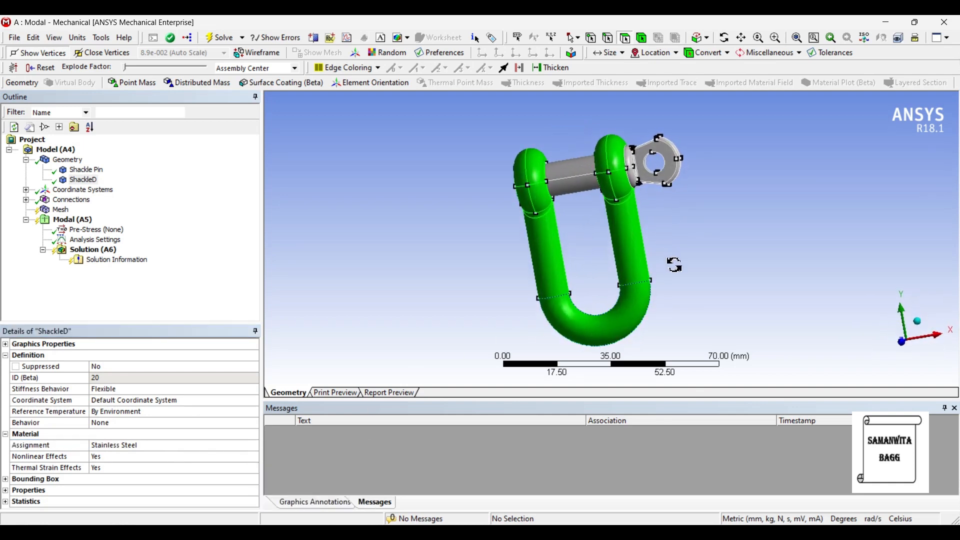
middle_click_drag(604, 328, 700, 220)
left_click(60, 210)
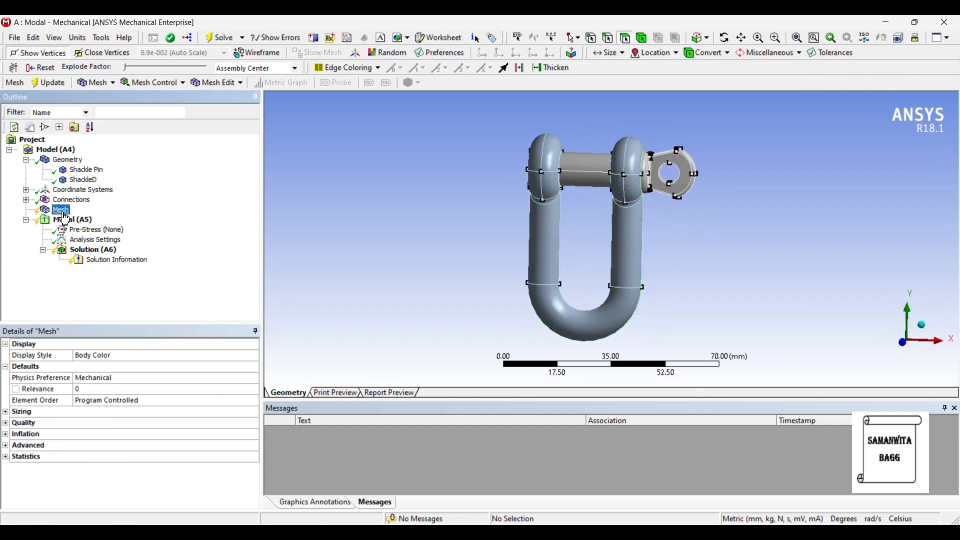
left_click(6, 412)
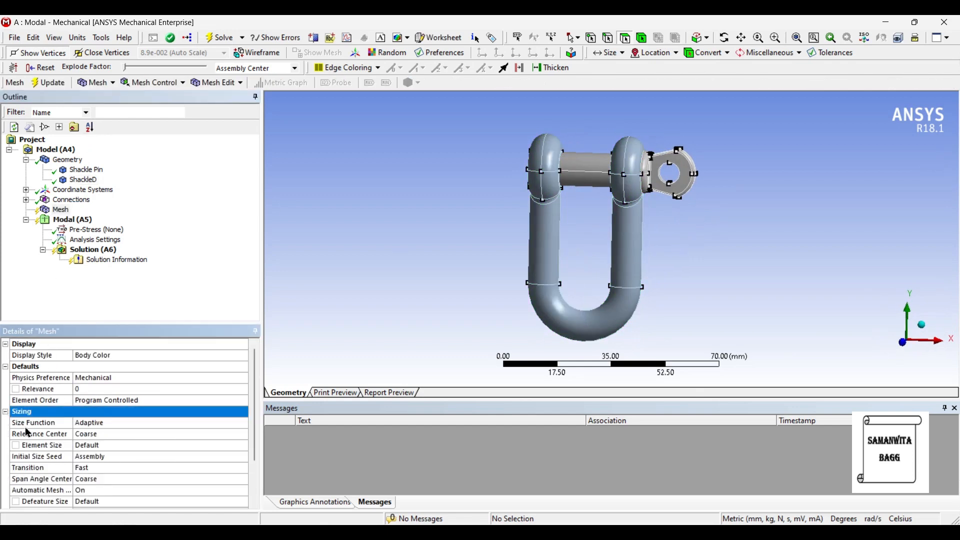
left_click(130, 434)
left_click(244, 435)
left_click(119, 466)
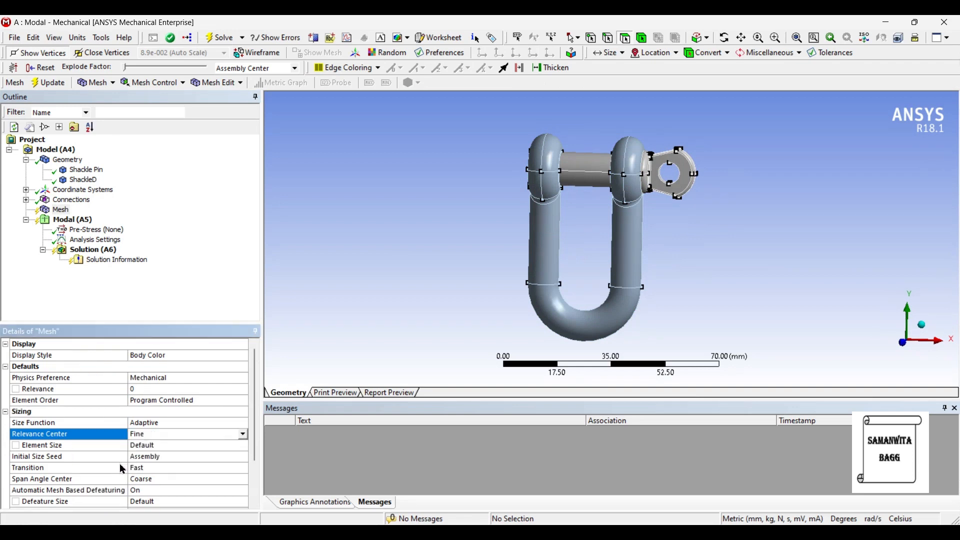
left_click(52, 84)
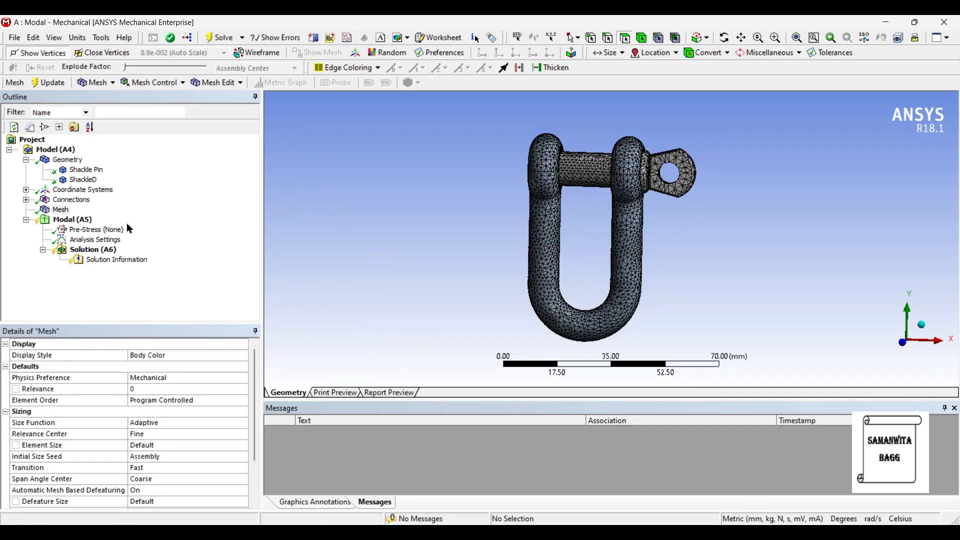
- Suppress the Shackle Pin body so that only the shackle bow is active
left_click(91, 171)
right_click(92, 173)
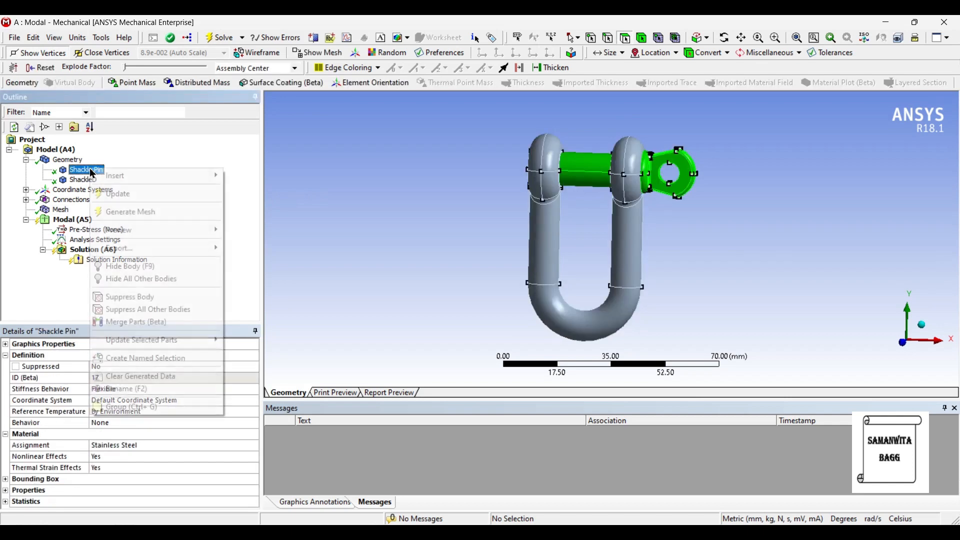
left_click(188, 303)
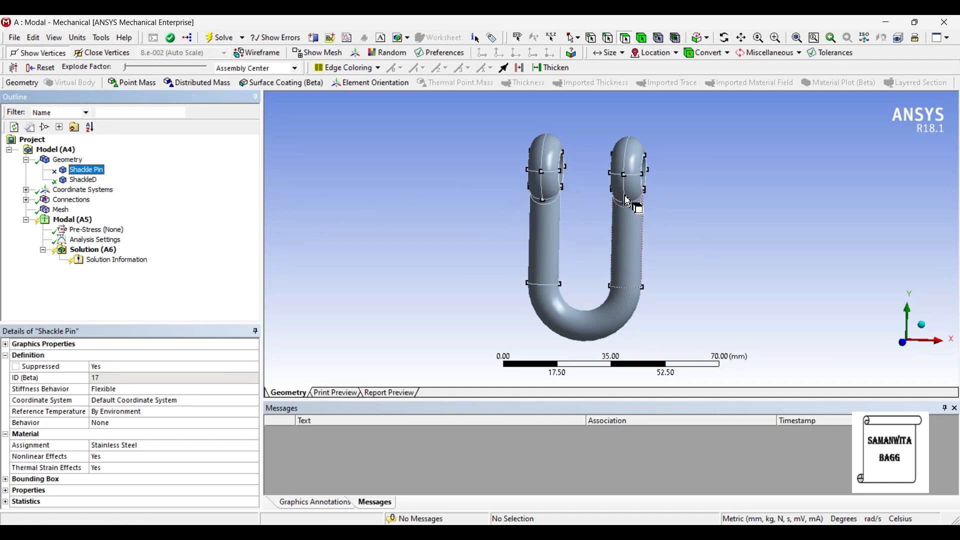
- Add a fixed support to the modal analysis on the four cylindrical faces inside the shackle's two eye holes
right_click(88, 223)
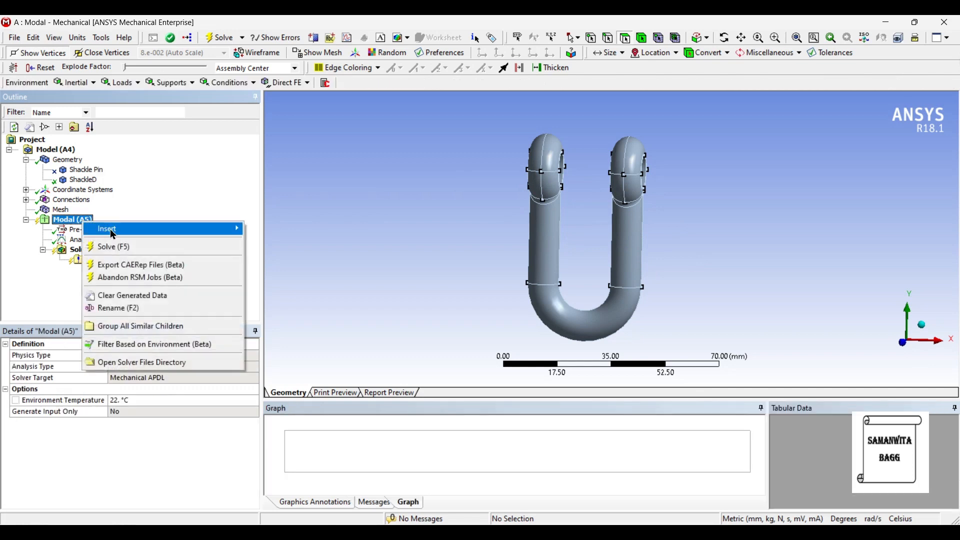
mouse_move(215, 228)
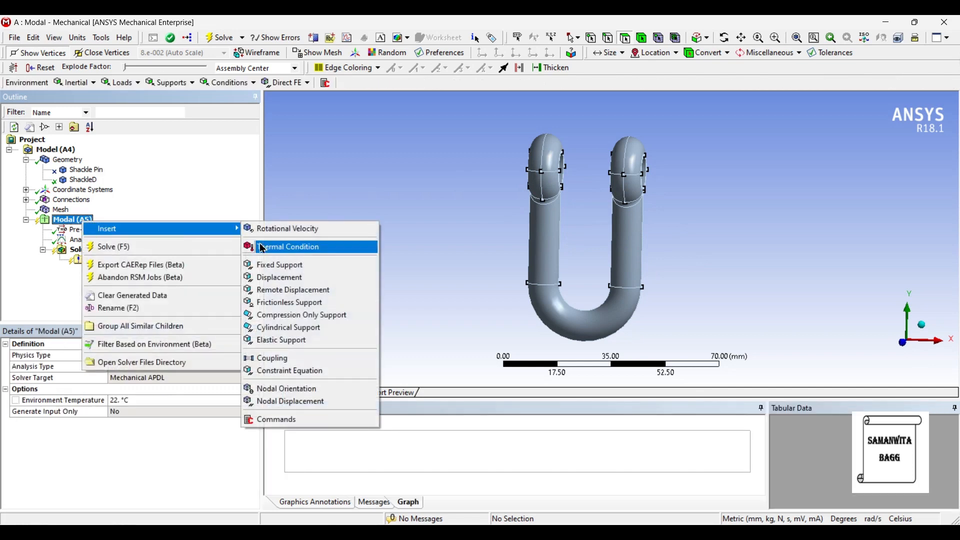
left_click(308, 264)
middle_click_drag(456, 235, 410, 233)
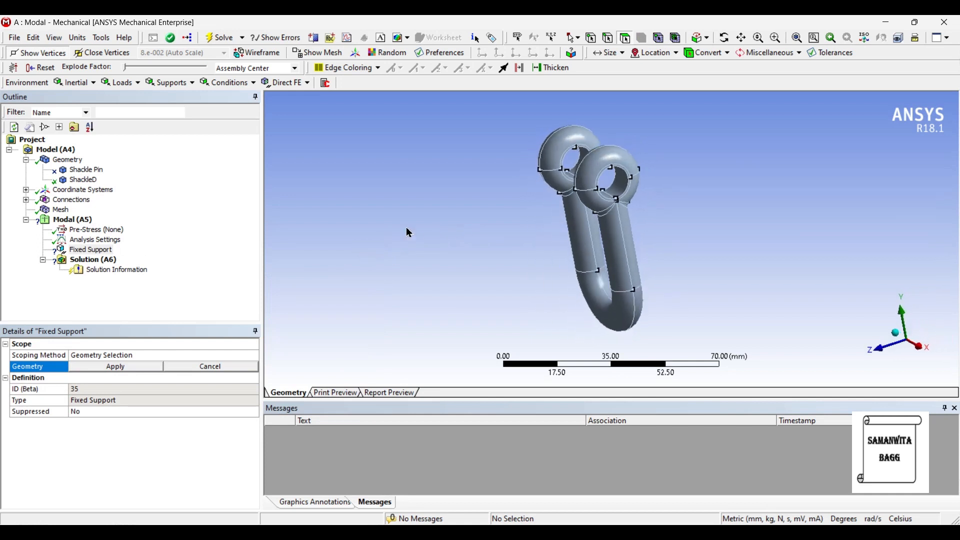
left_click(574, 175)
left_click(578, 178)
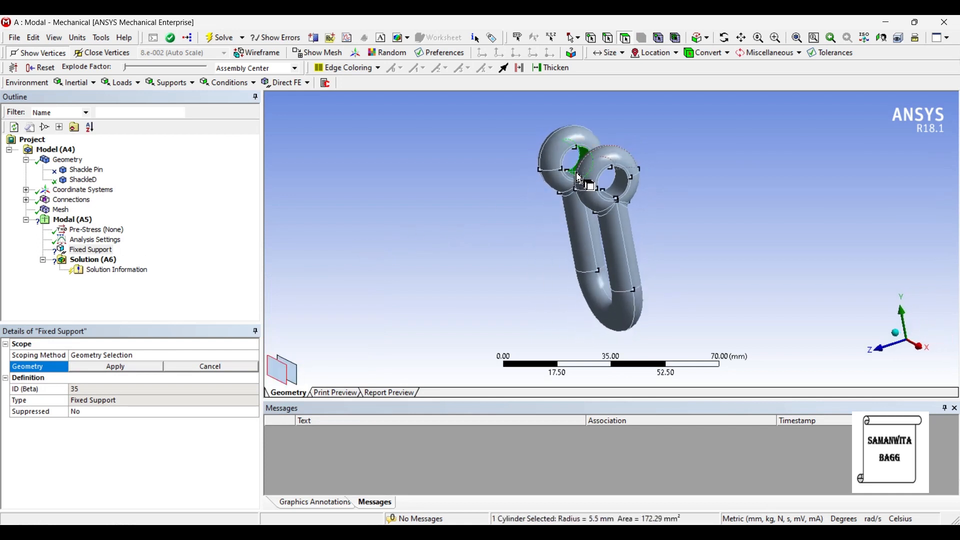
left_click(619, 195, "ctrl")
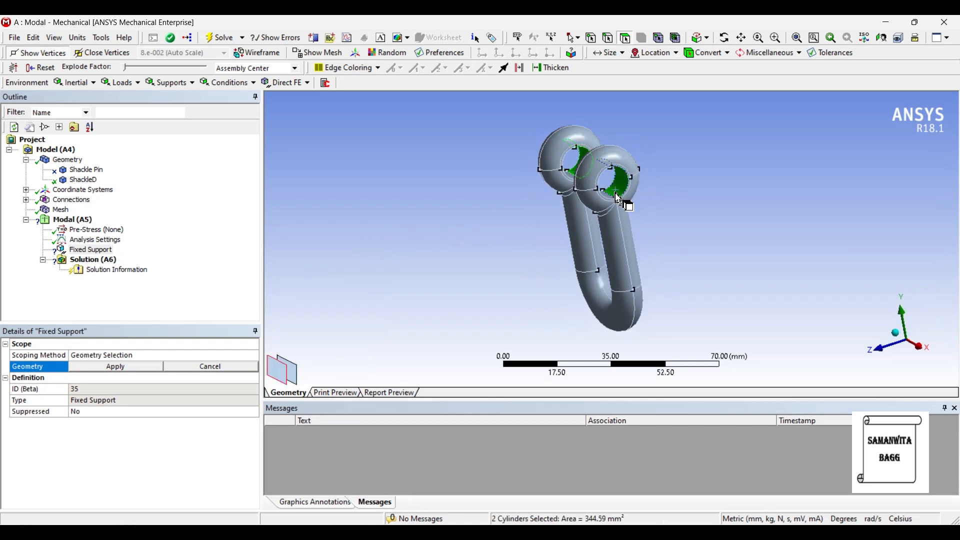
left_click(617, 202, "ctrl")
middle_click_drag(601, 187, 640, 189)
left_click(575, 178, "ctrl")
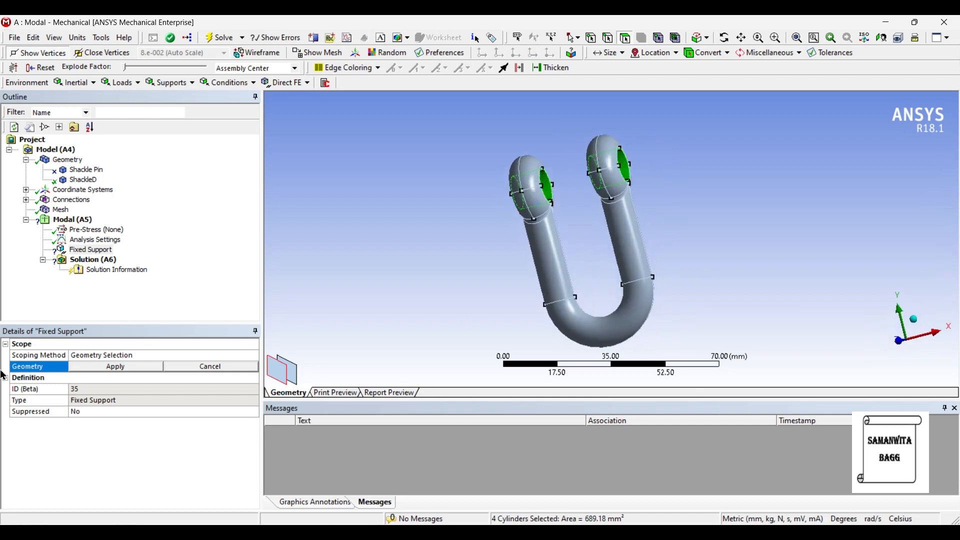
left_click(99, 371)
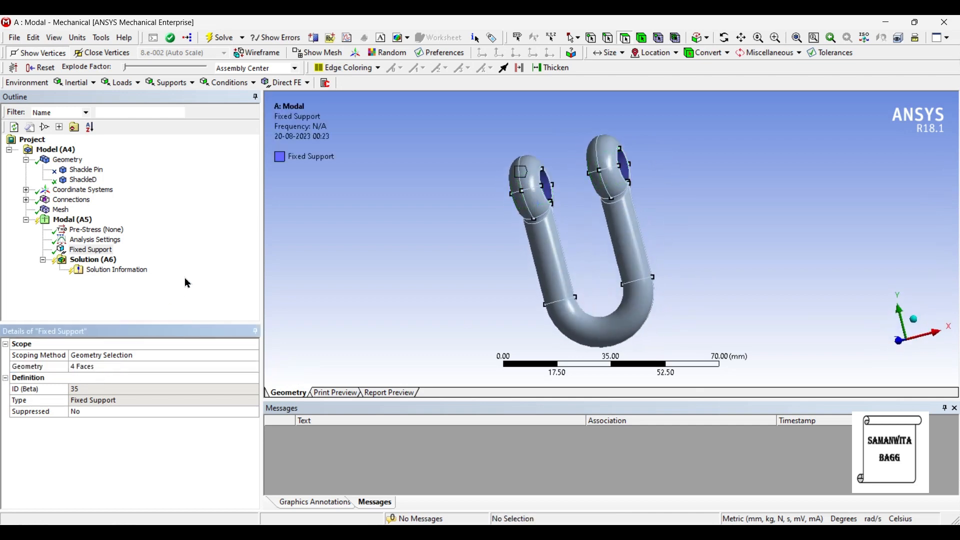
- Unsuppress the Shackle Pin body
left_click(91, 172)
right_click(90, 171)
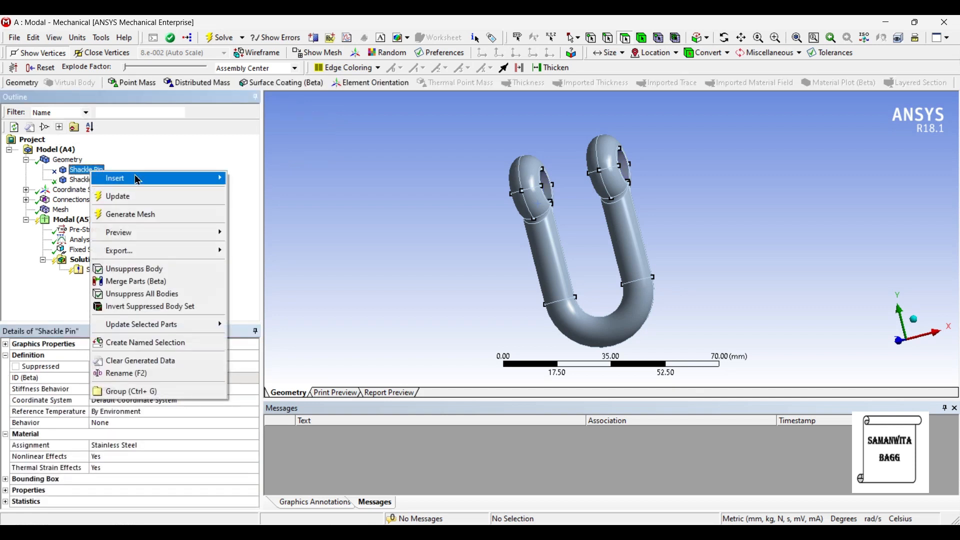
left_click(180, 273)
- Solve the modal analysis of the complete shackle assembly
middle_click_drag(484, 218, 643, 235)
left_click(101, 262)
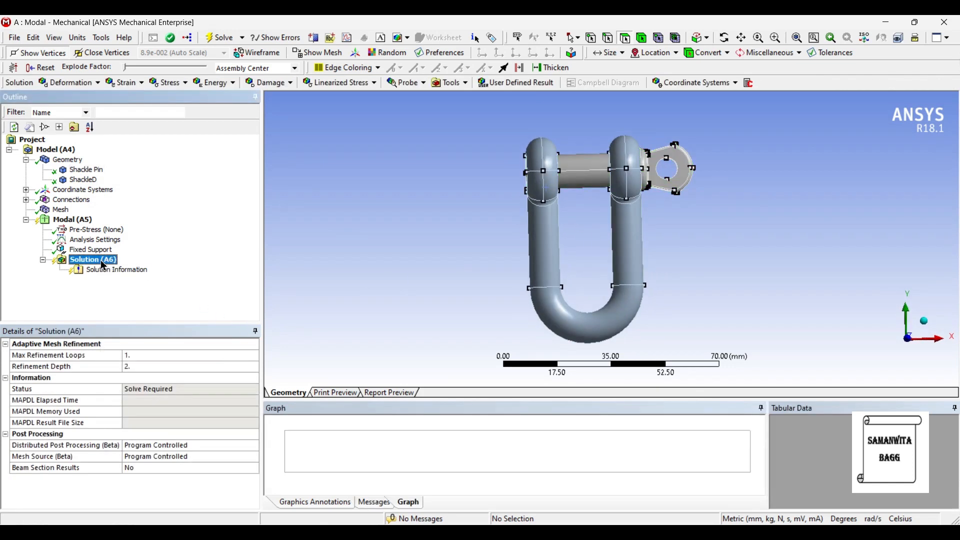
right_click(102, 261)
left_click(160, 286)
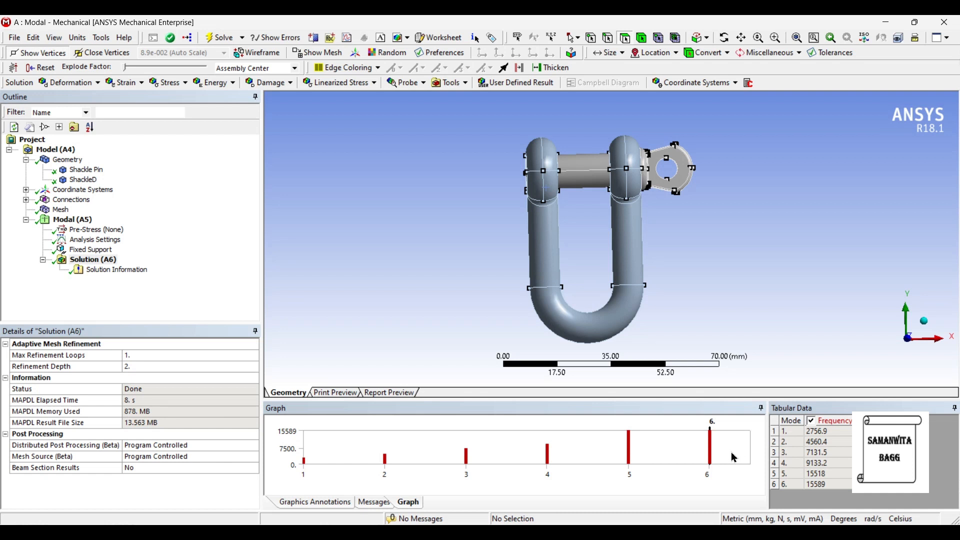
- Set the maximum number of modes to find to 10 in the analysis settings
left_click(118, 240)
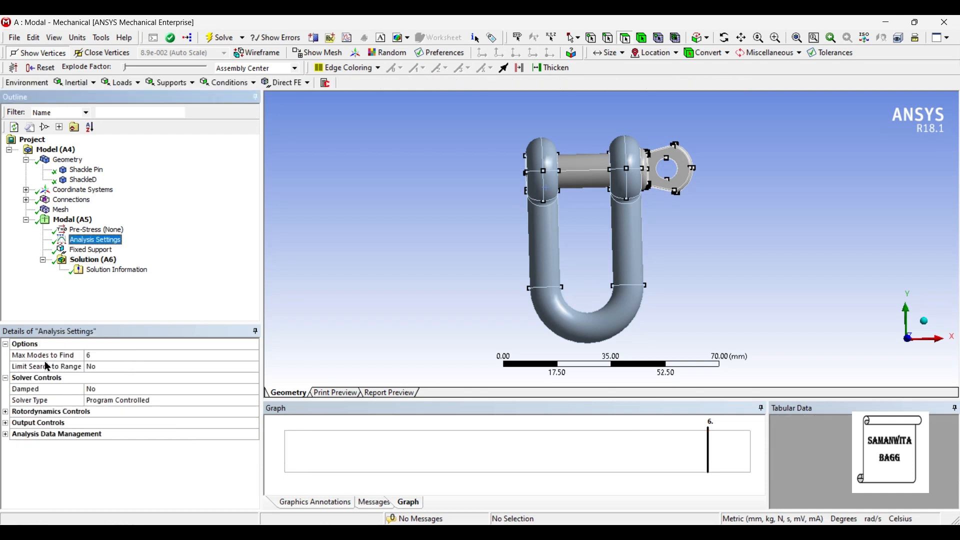
left_click(102, 356)
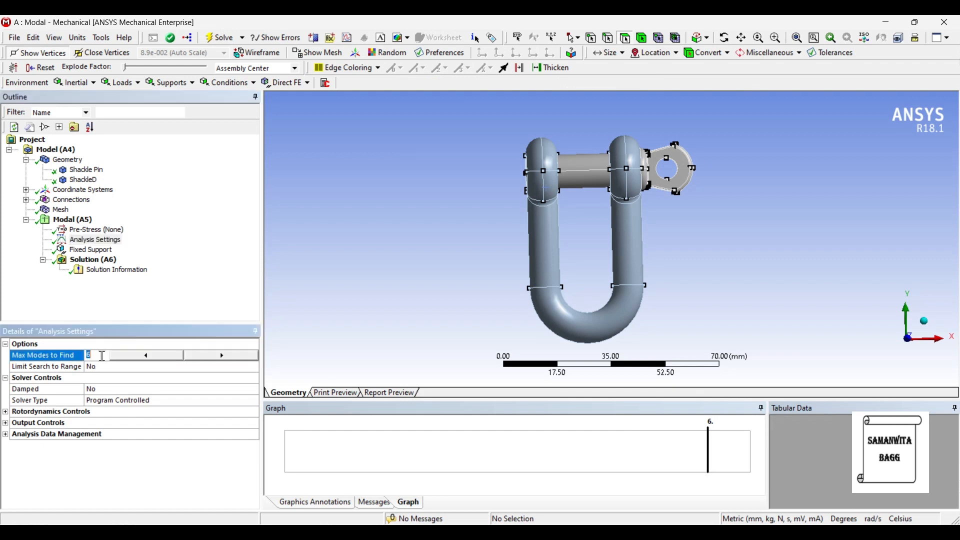
double_click(198, 360)
double_click(198, 360)
left_click(211, 283)
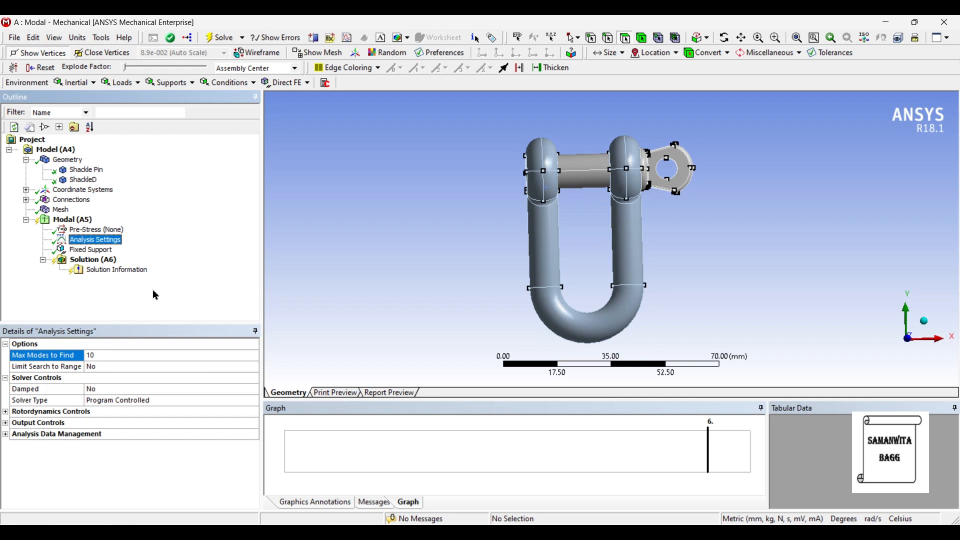
- Solve the modal analysis with the new mode count and review the tabulated natural frequencies
right_click(106, 261)
mouse_move(142, 274)
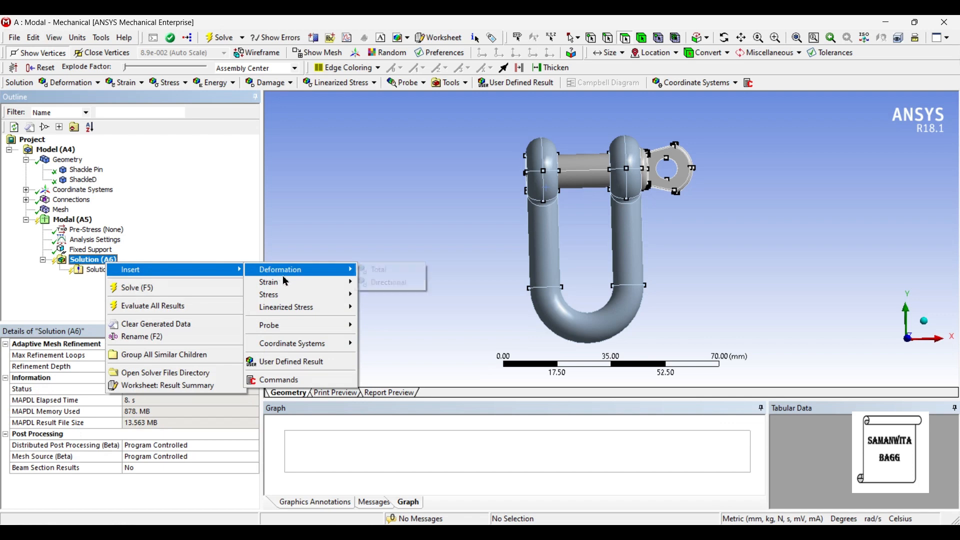
left_click(135, 290)
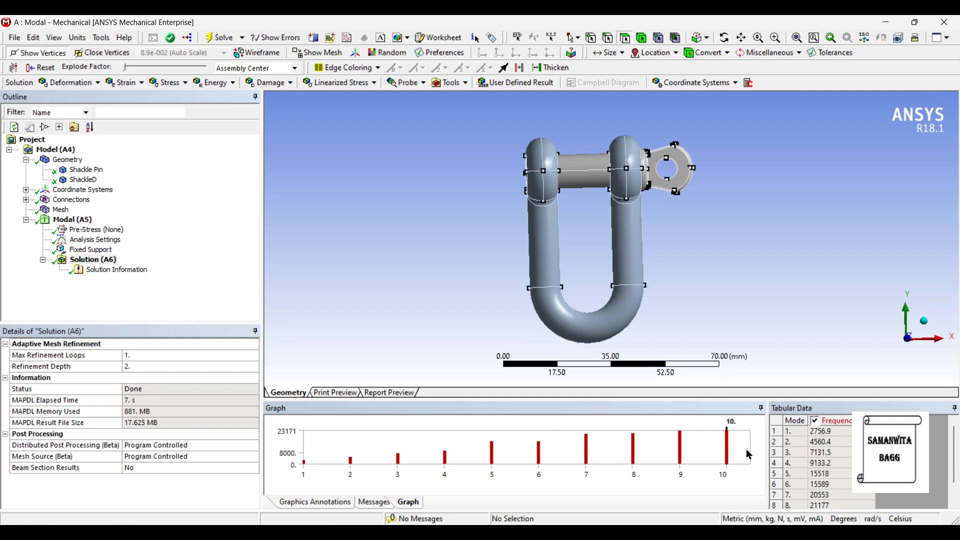
scroll(843, 429, "down", 1)
scroll(845, 478, "up", 1)
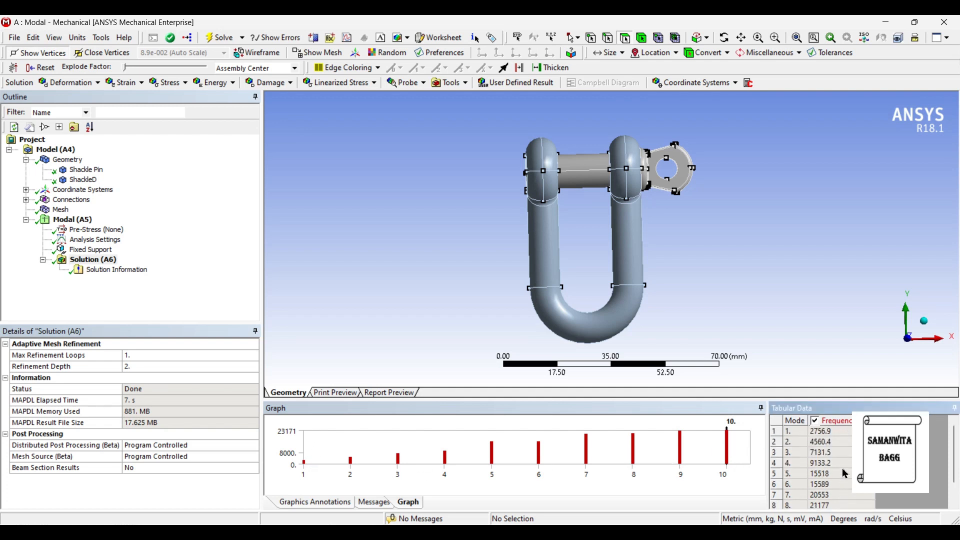
- Create mode shape results for all ten modes from the frequency graph
right_click(739, 452)
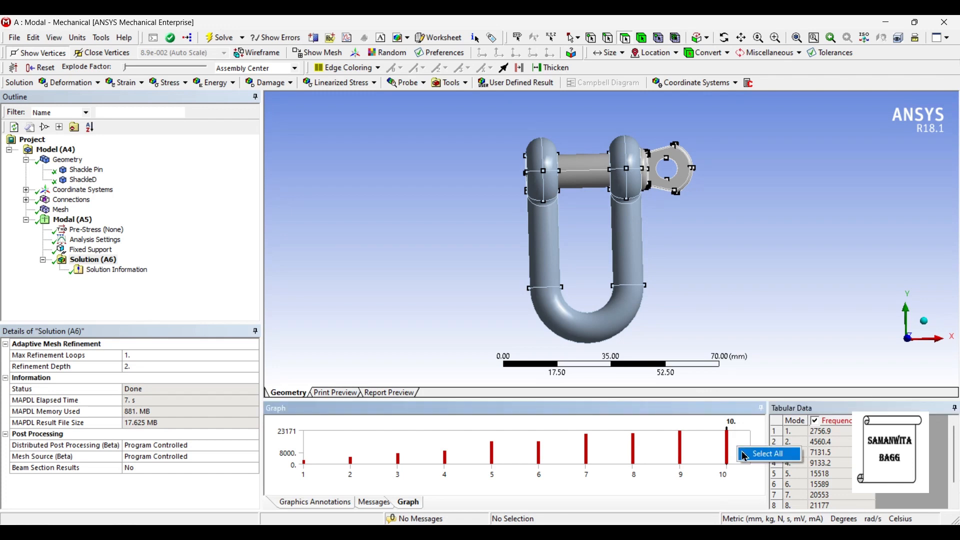
left_click(748, 455)
right_click(739, 450)
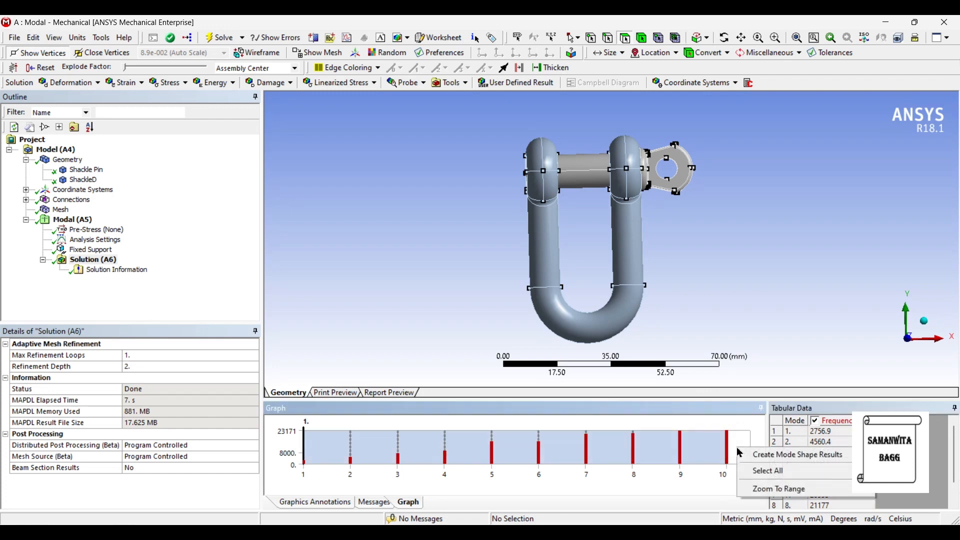
left_click(805, 456)
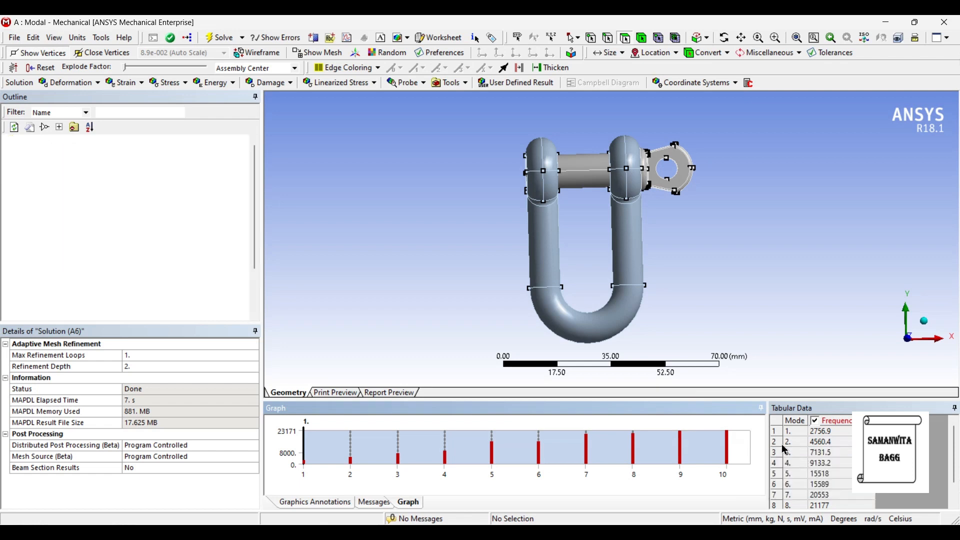
scroll(122, 264, "down", 2)
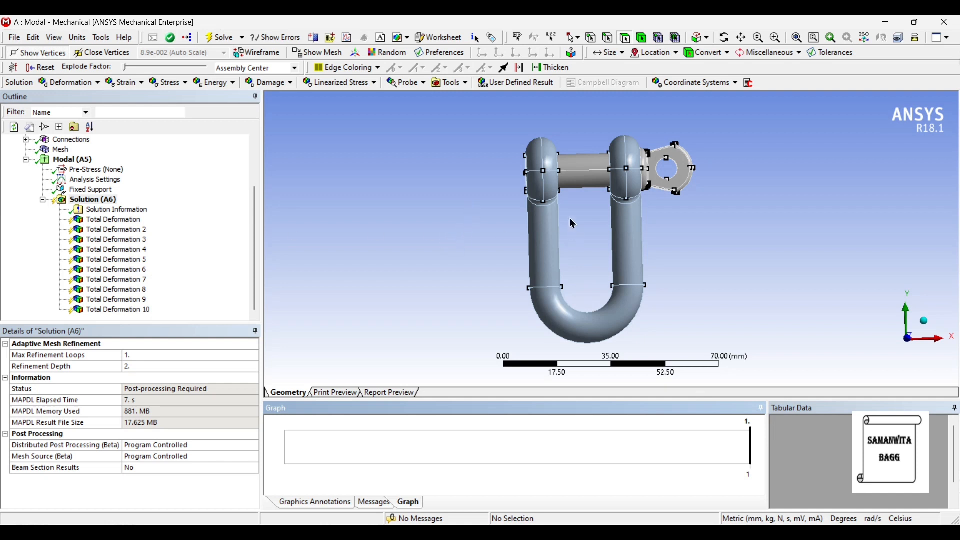
- Scope the mode 1 Total Deformation result to the shackle pin body only
left_click(120, 220)
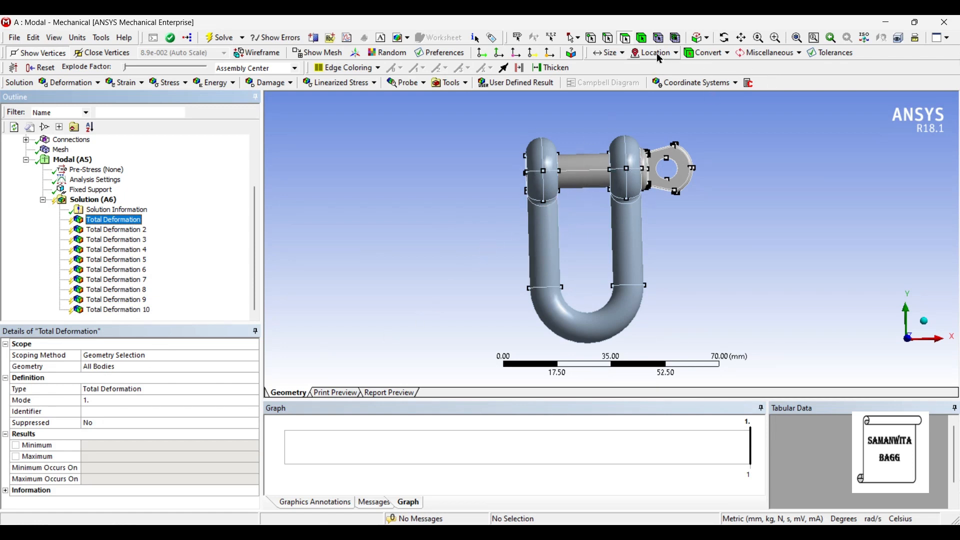
left_click(644, 41)
left_click(573, 167)
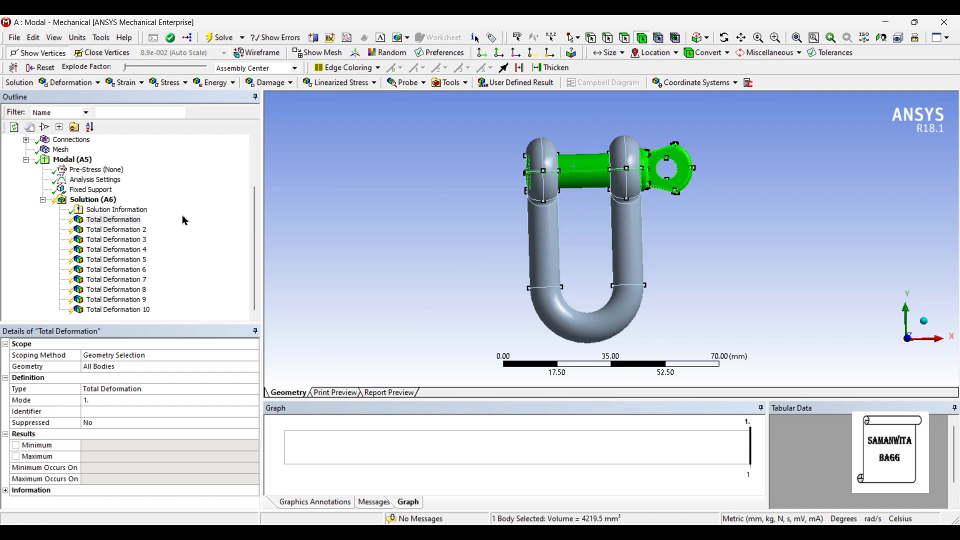
left_click(106, 367)
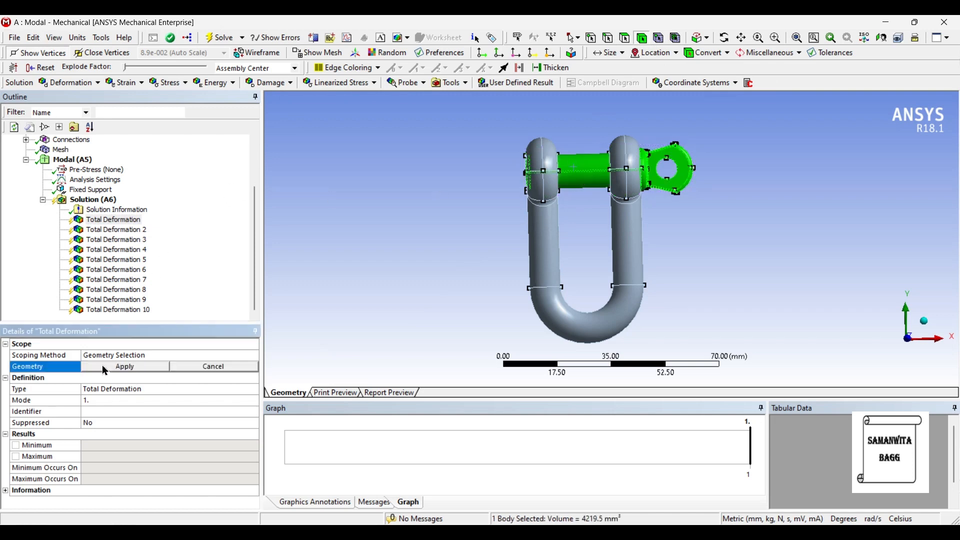
- Scope the Total Deformation 2 result to the shackle pin body only
left_click(116, 230)
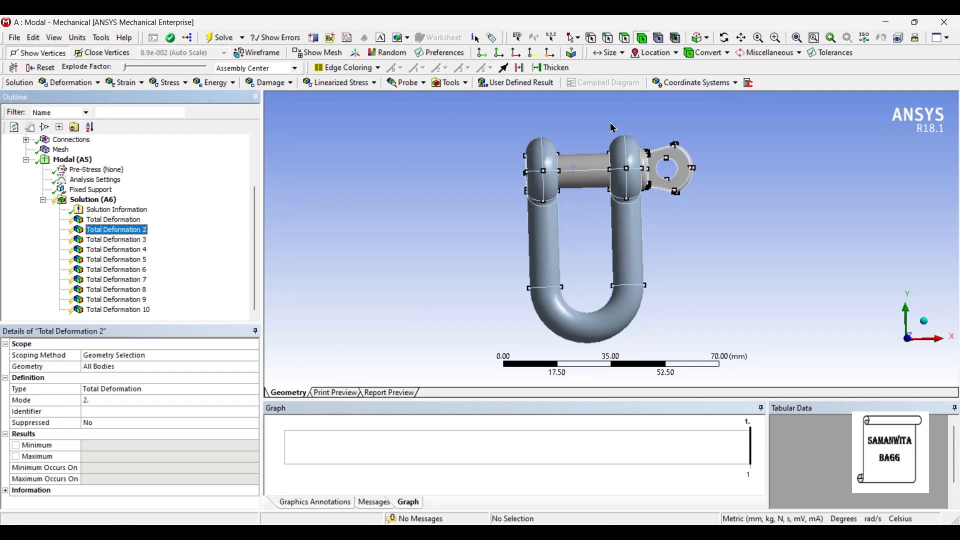
left_click(604, 159)
left_click(102, 366)
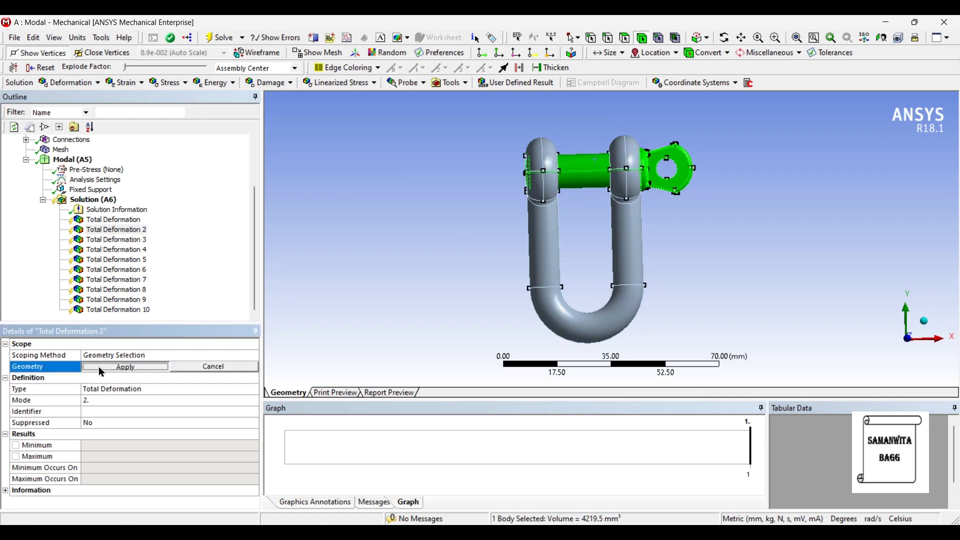
left_click(124, 367)
- Scope the Total Deformation 3 result to the shackle pin body only
left_click(116, 239)
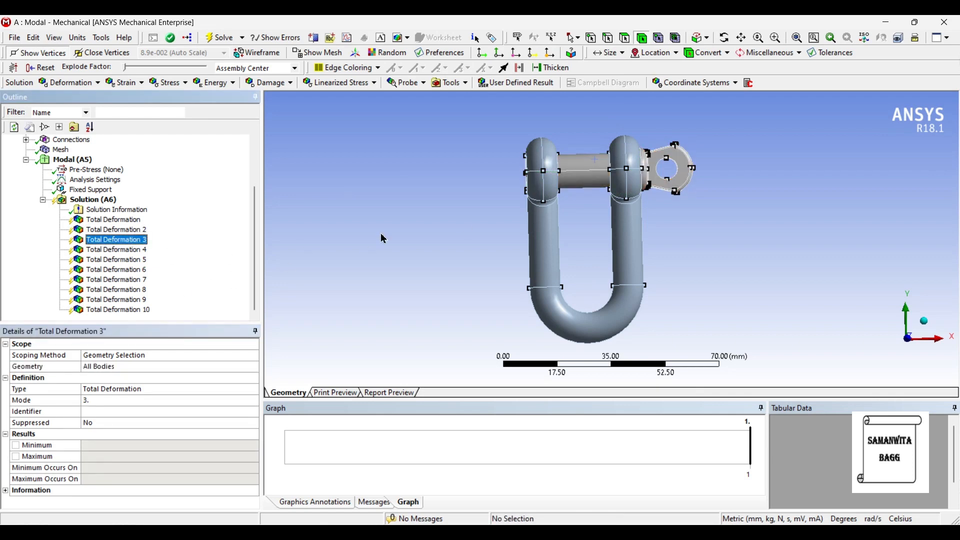
left_click(585, 165)
left_click(101, 366)
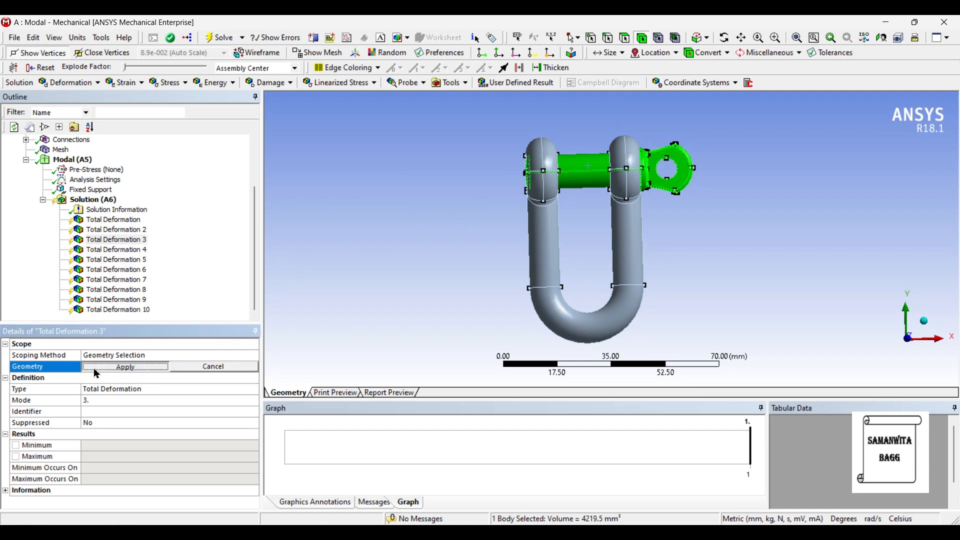
left_click(124, 367)
- Scope the Total Deformation 10 result to the shackle pin body only
left_click(116, 299)
left_click(116, 309)
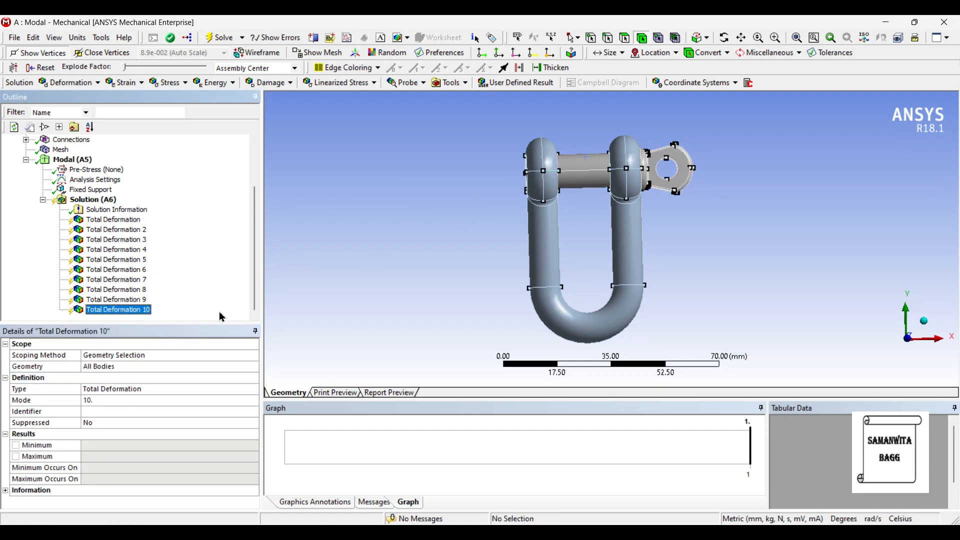
left_click(552, 180)
left_click(588, 176)
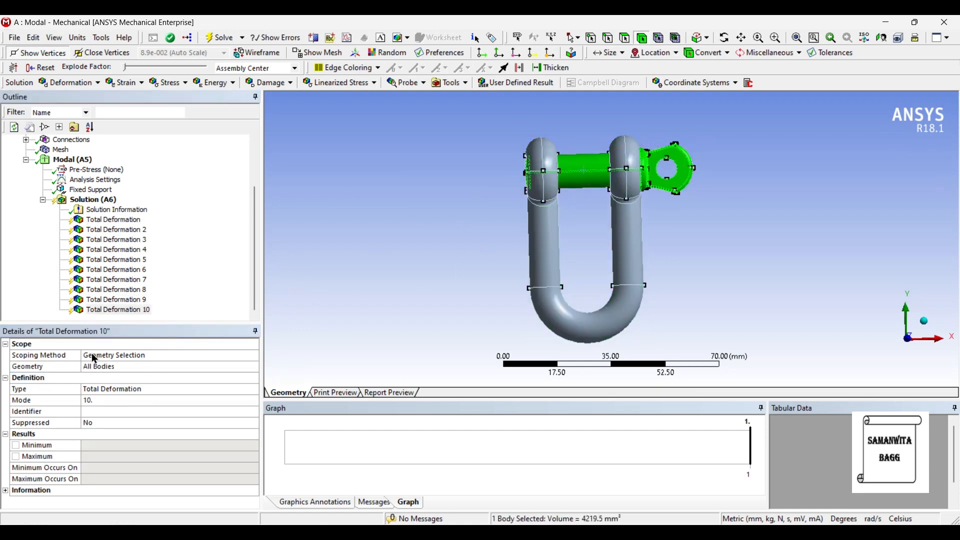
left_click(103, 367)
left_click(125, 367)
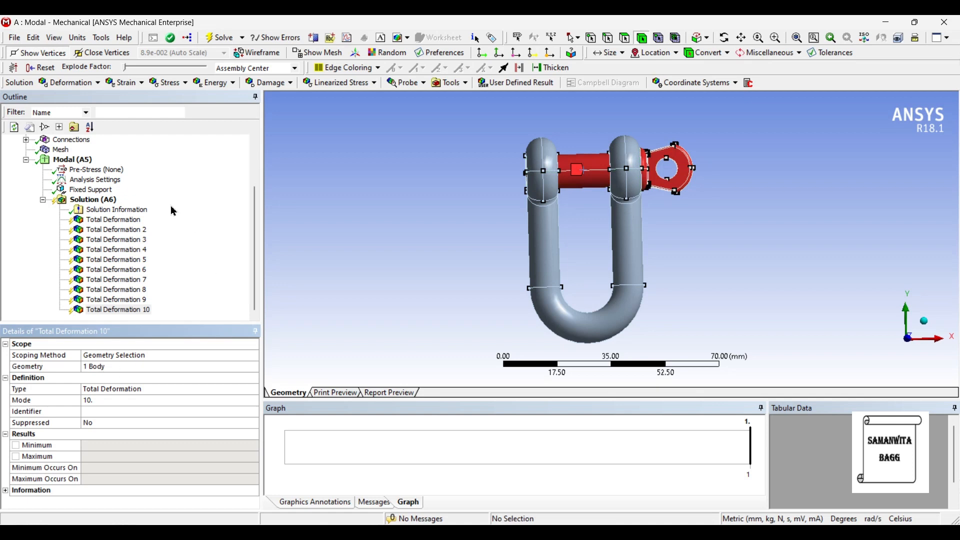
- Evaluate the total deformation results for all ten modes under the solution
left_click(102, 201)
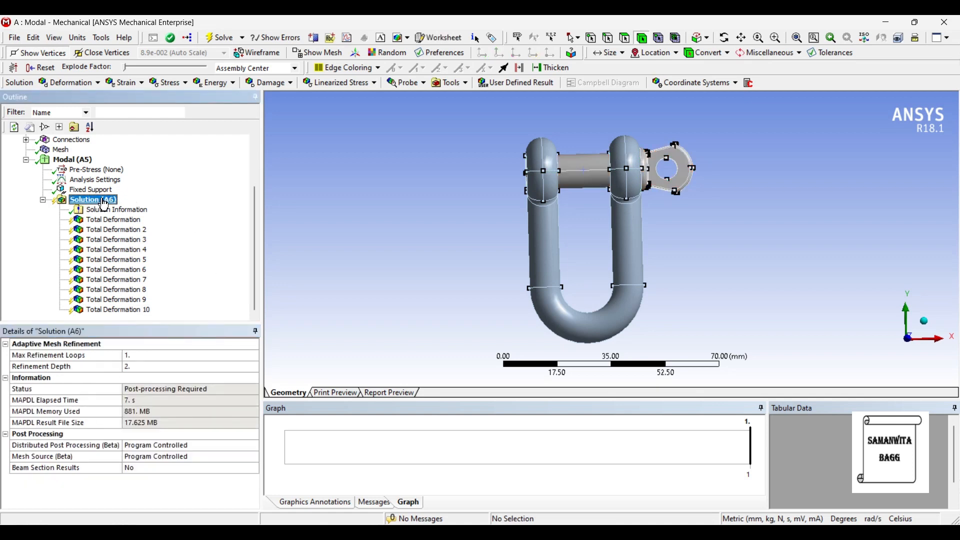
left_click(221, 38)
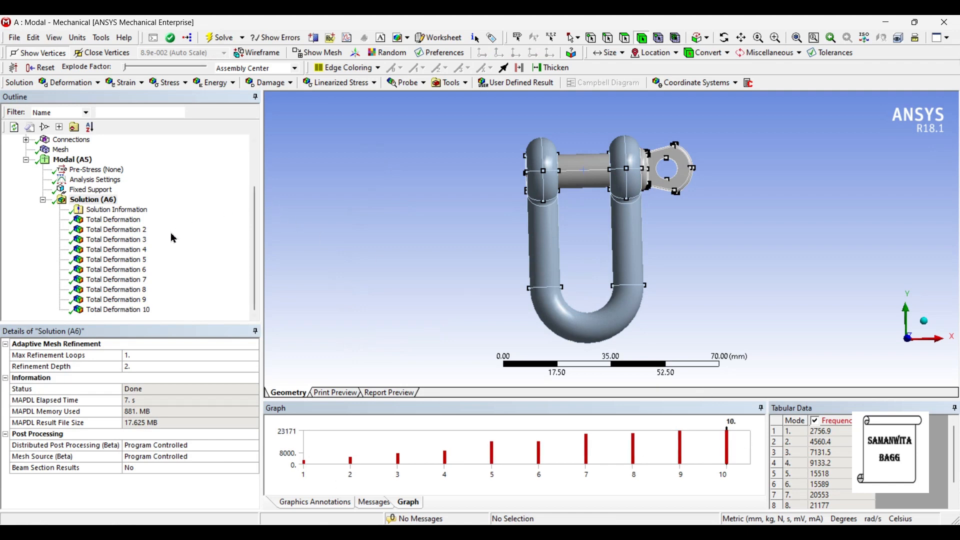
scroll(116, 274, "up", 2)
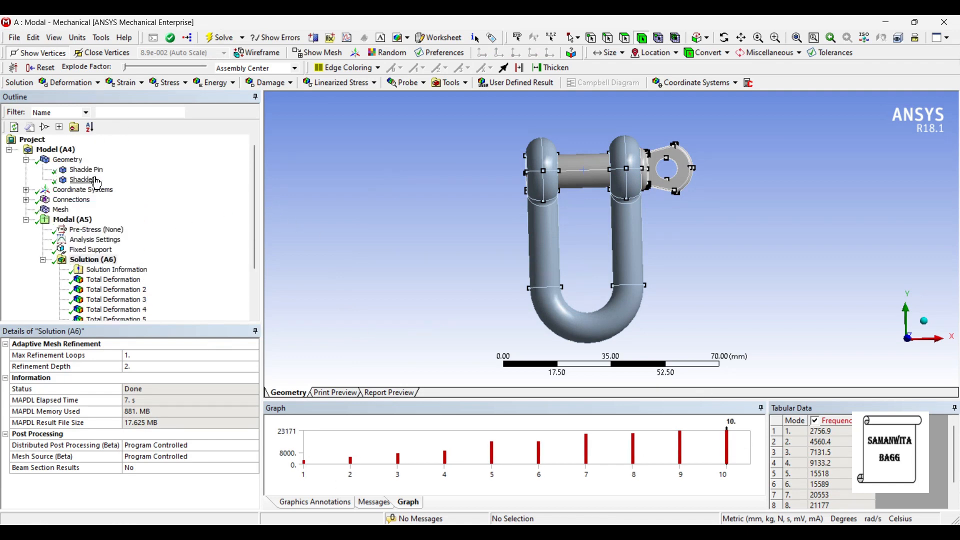
scroll(196, 193, "down", 2)
- Display the mode 1 total deformation of the shackle pin and animate its mode shape
left_click(126, 220)
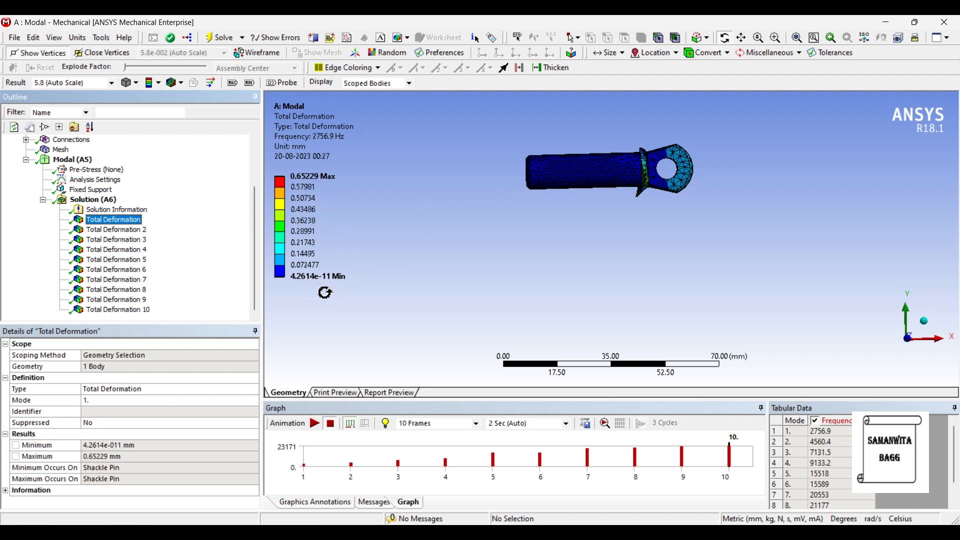
left_click(315, 424)
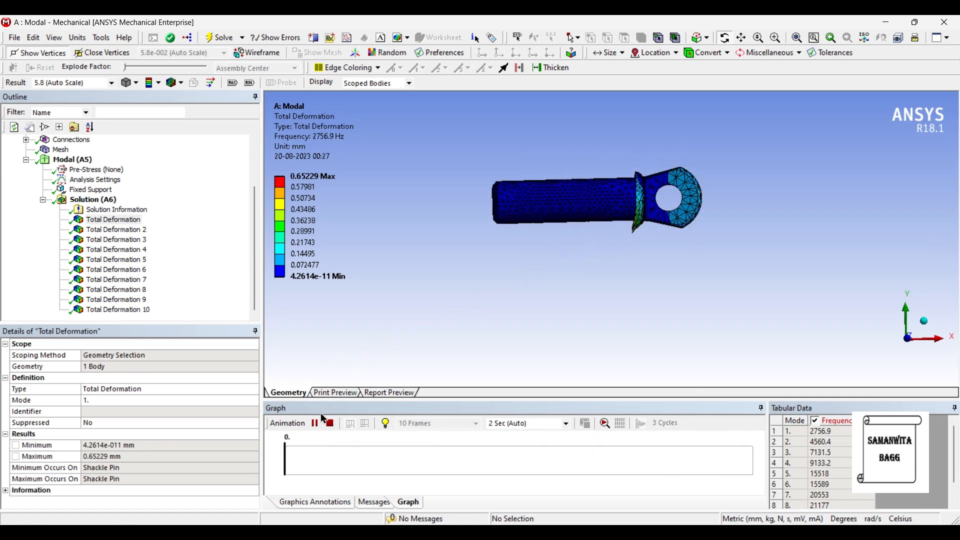
left_click(294, 150)
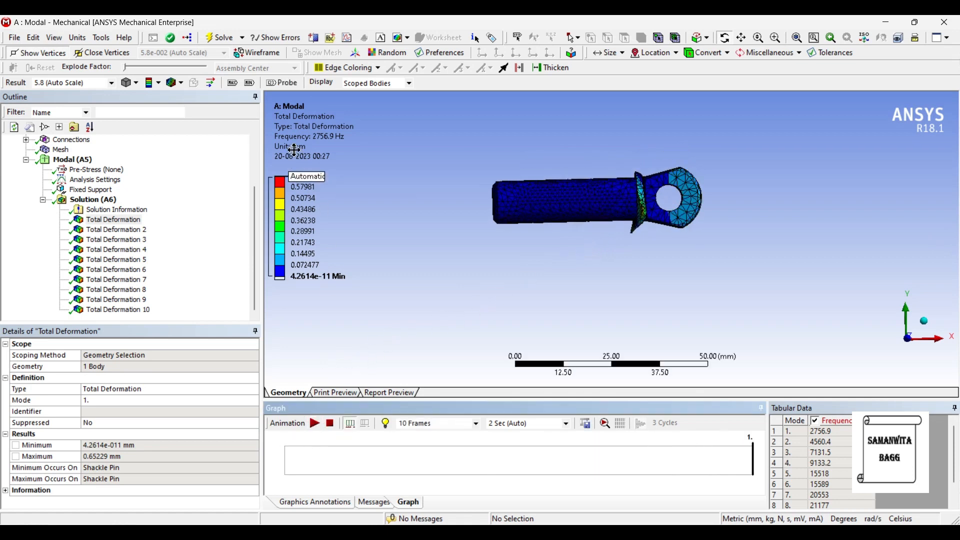
- Hide the mesh edges on the deformation plot and replay the mode 1 animation
left_click(181, 87)
left_click(186, 95)
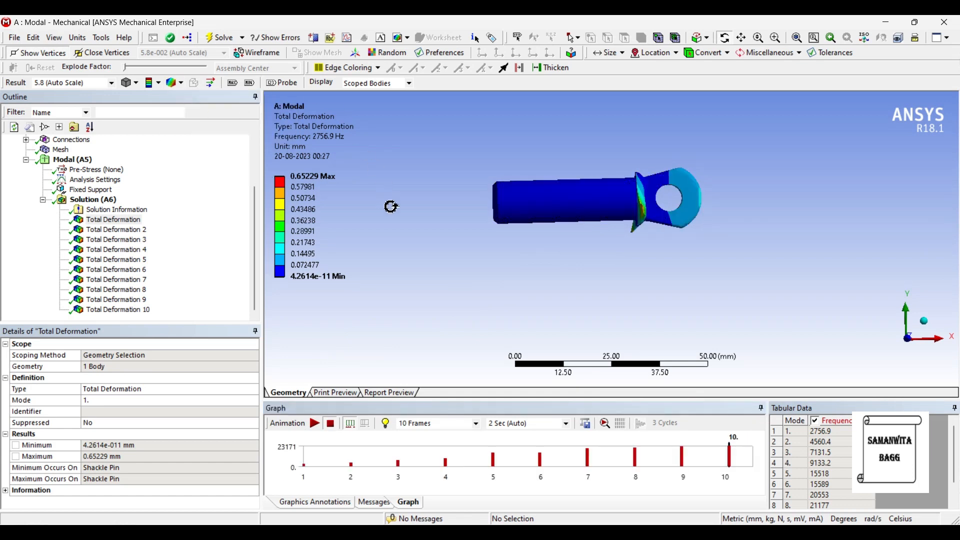
left_click(315, 423)
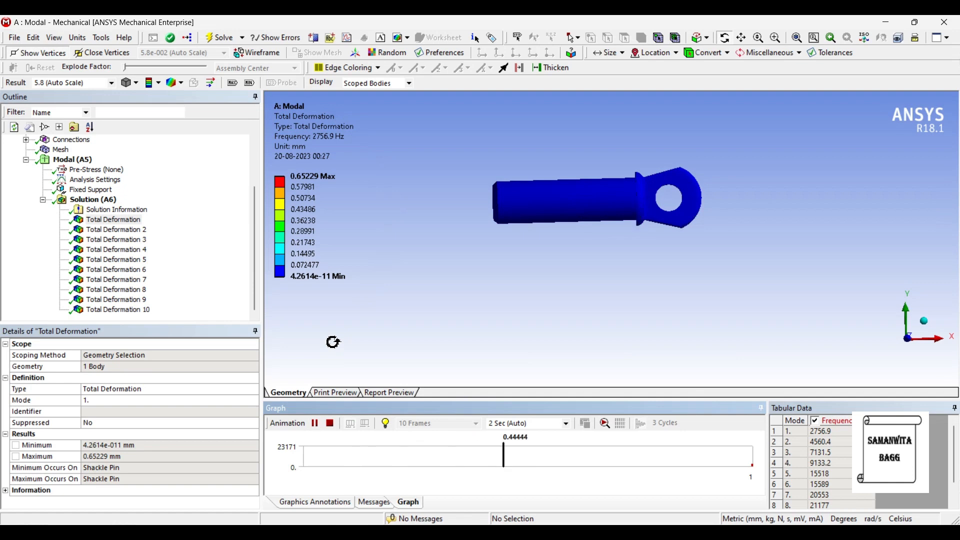
left_click(318, 426)
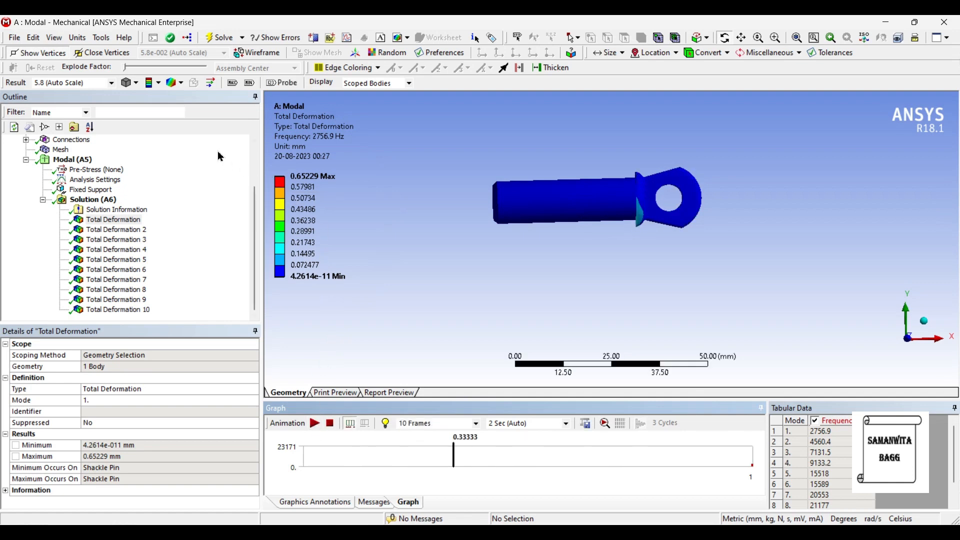
- Show the maximum and minimum labels on the mode 1 deformation plot, inspect their locations on the pin, and hide them again
left_click(140, 231)
left_click(131, 220)
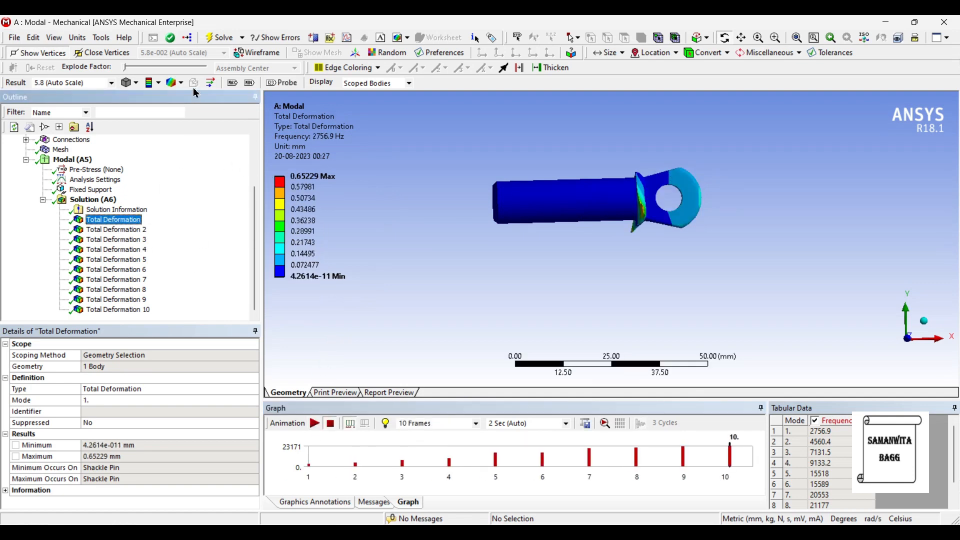
left_click(232, 83)
left_click(249, 83)
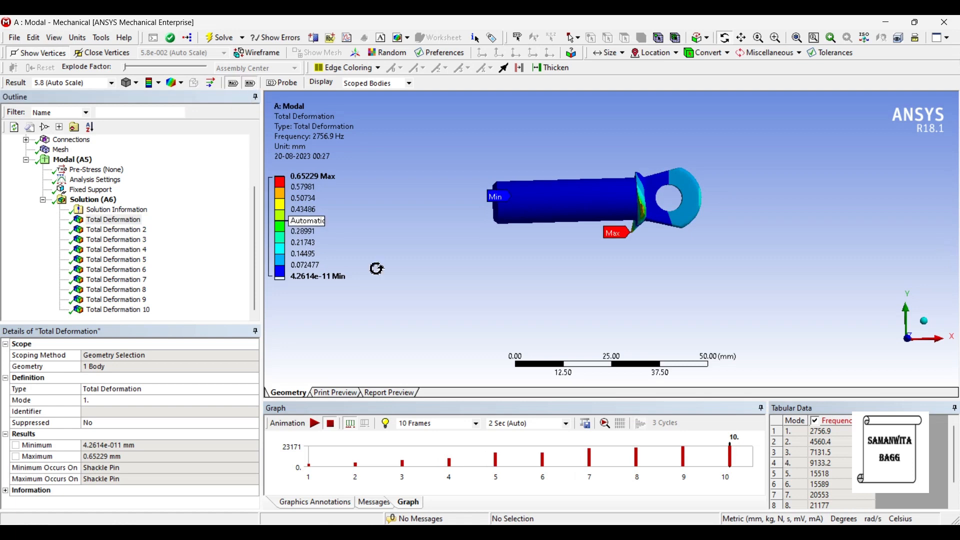
left_click_drag(583, 224, 530, 200)
left_click(233, 83)
left_click(245, 84)
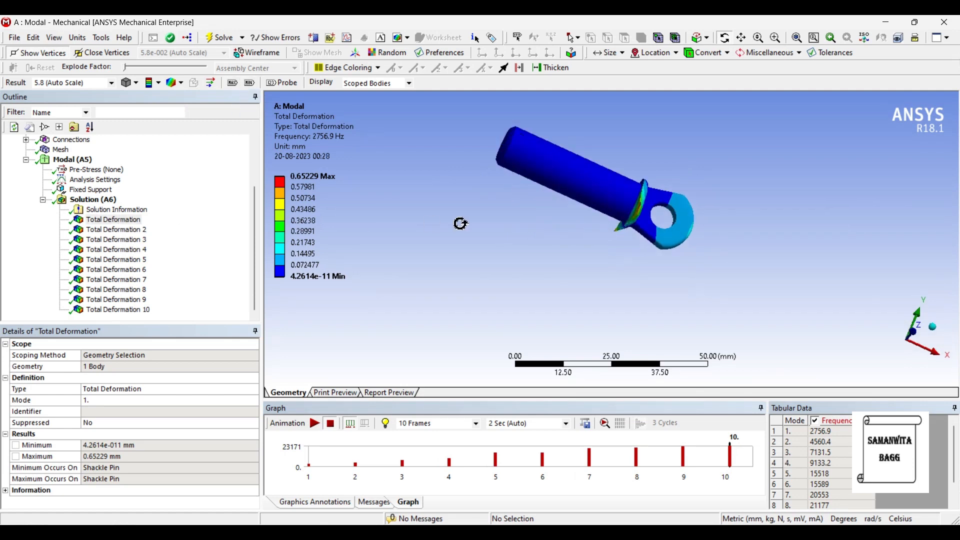
- Display the mode 2 total deformation of the shackle pin and examine its animation from several angles
scroll(459, 221, "down", 1)
left_click(120, 229)
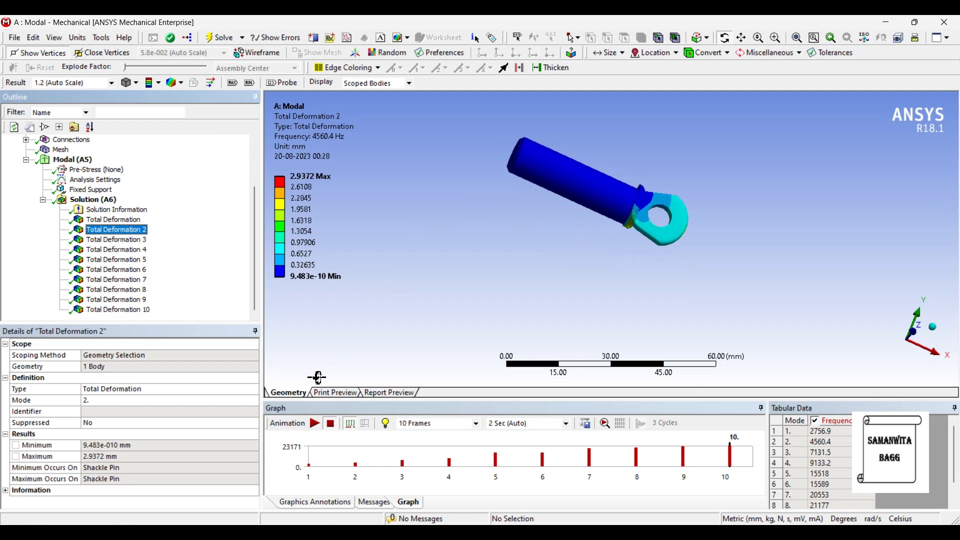
left_click(315, 424)
left_click_drag(540, 236, 528, 309)
left_click_drag(512, 268, 598, 317)
left_click_drag(574, 280, 568, 221)
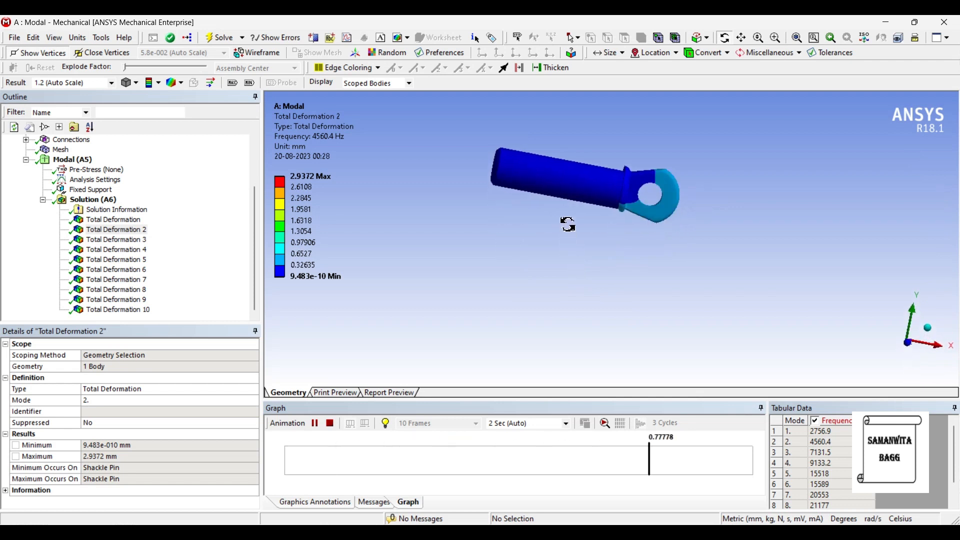
left_click(315, 424)
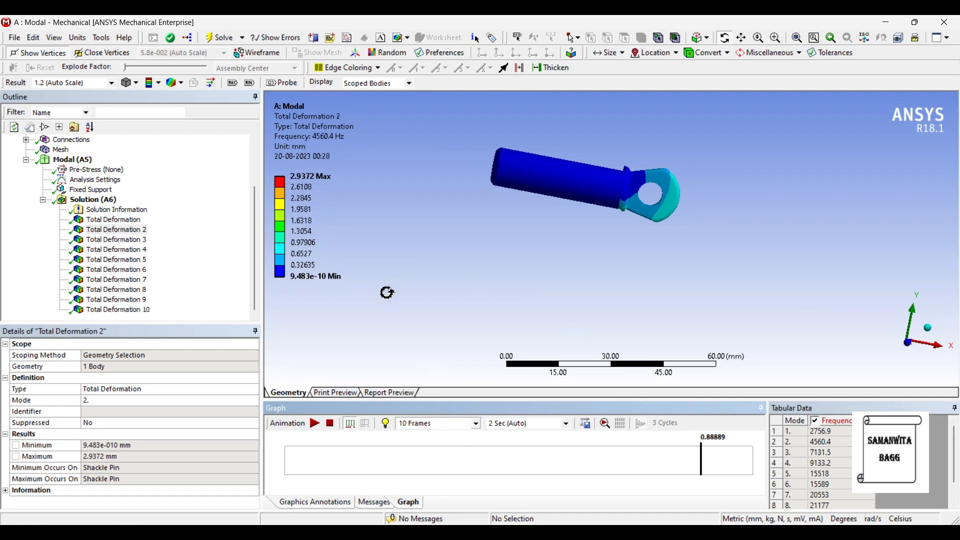
- Display the mode 3 total deformation of the shackle pin and check its maximum on the legend
left_click(115, 240)
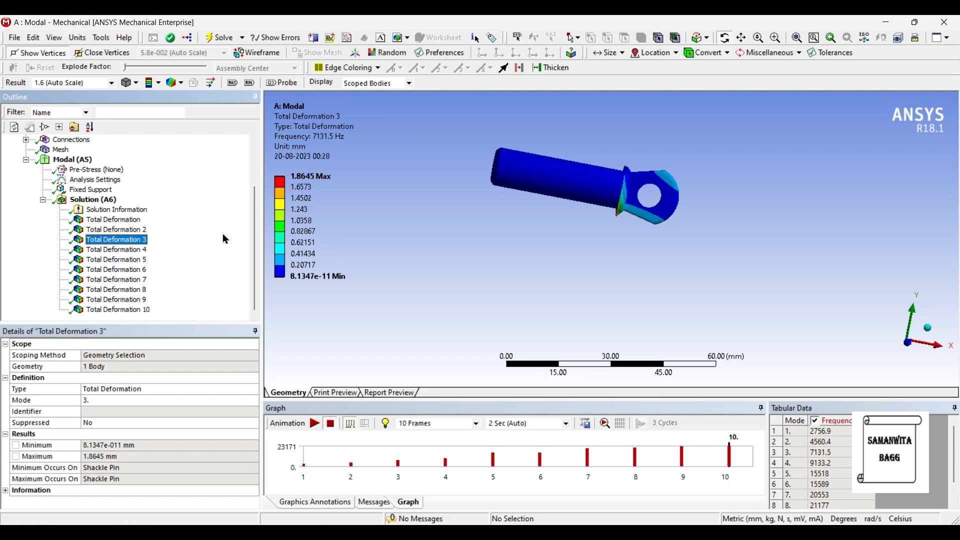
left_click(297, 178)
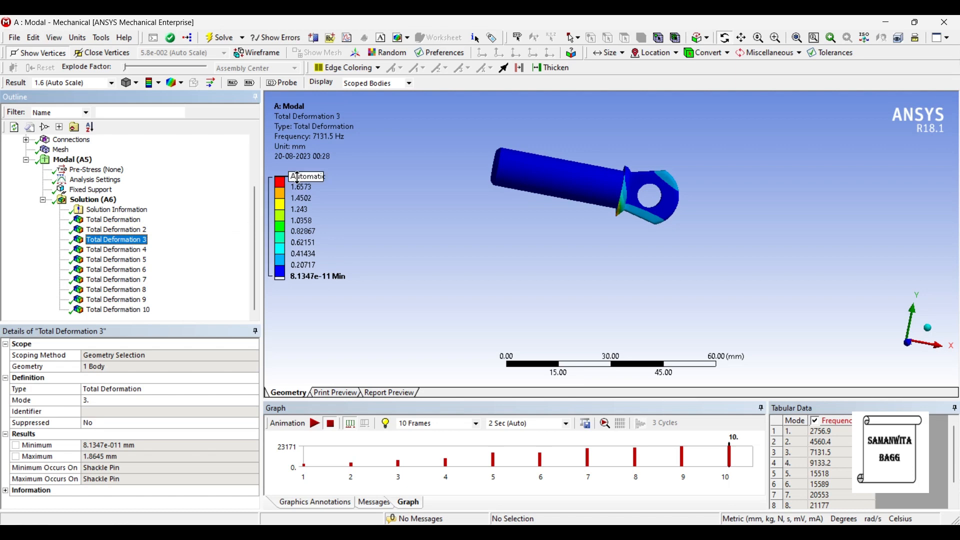
left_click(372, 186)
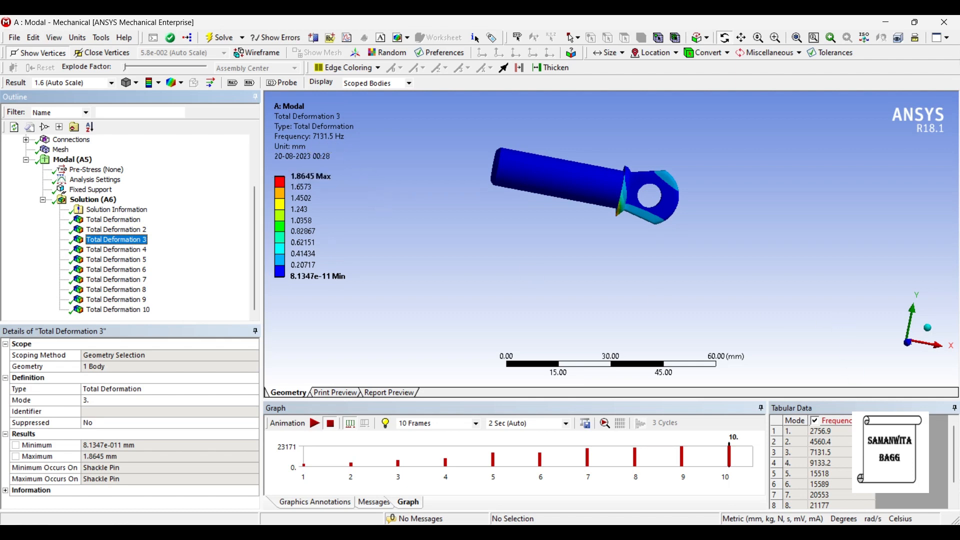
- Display the mode 4 total deformation of the shackle pin and examine its animation from another angle
scroll(810, 467, "down", 1)
scroll(810, 467, "up", 1)
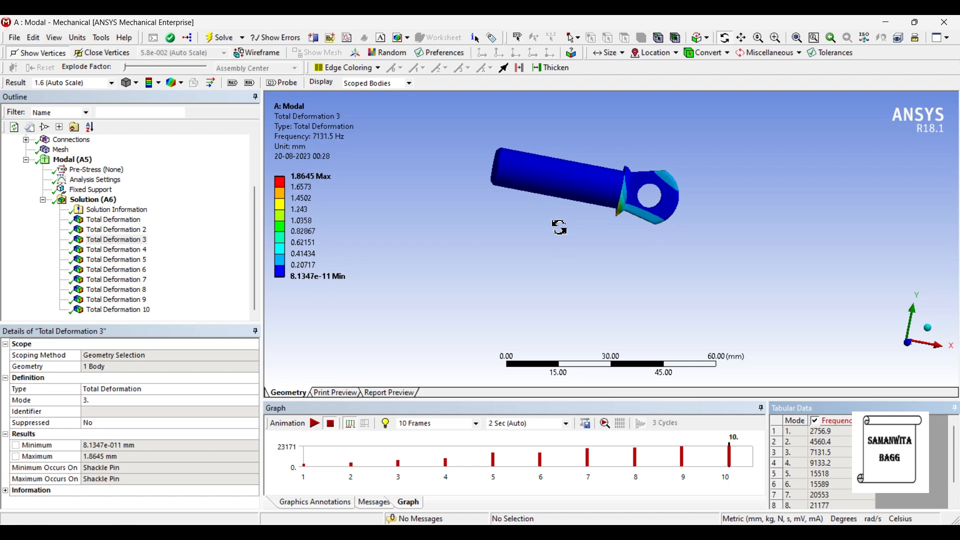
key("Down")
left_click_drag(604, 228, 642, 229)
left_click(315, 424)
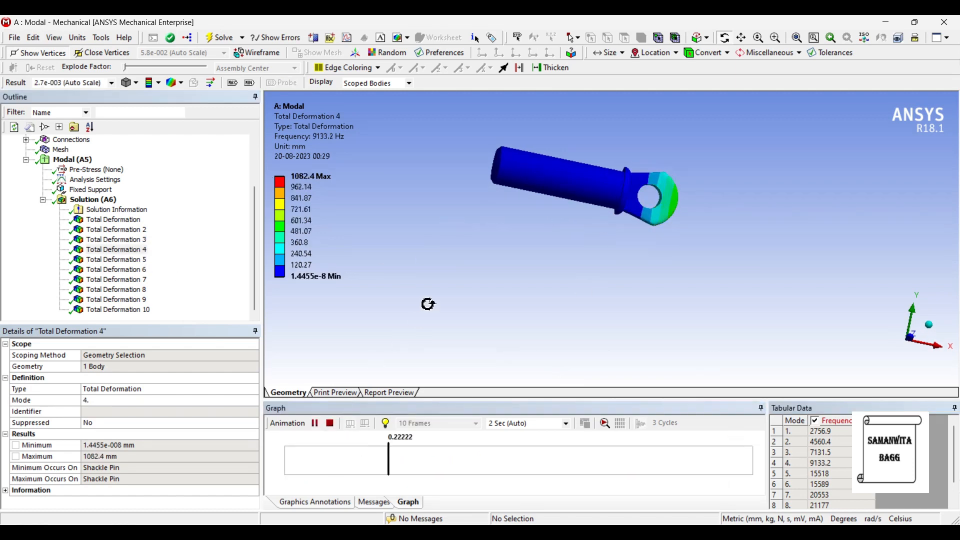
left_click_drag(450, 280, 531, 270)
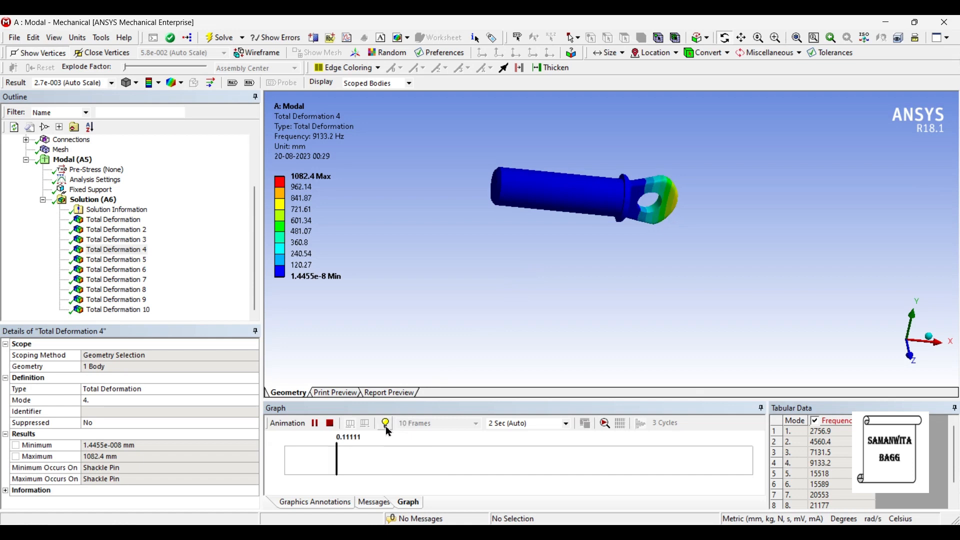
left_click(320, 425)
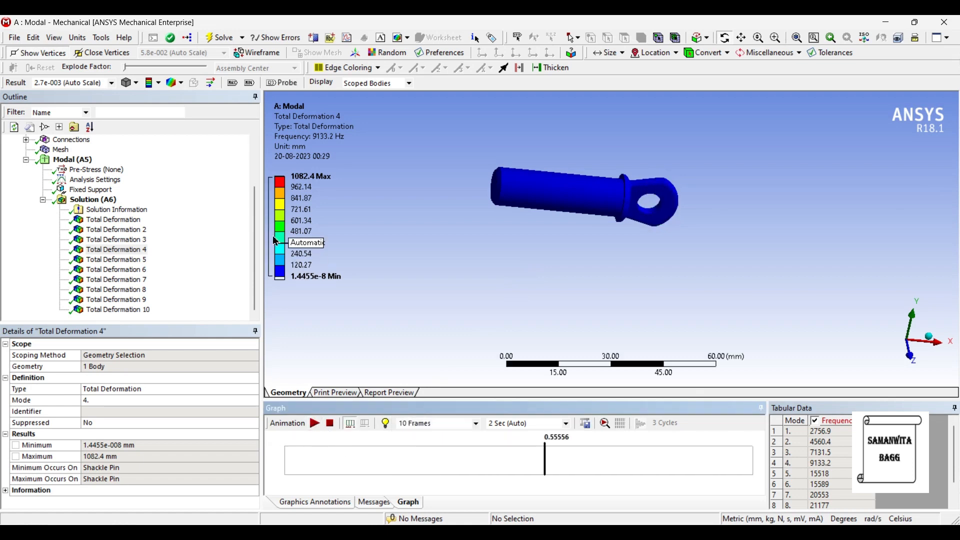
- Display the mode 5 total deformation of the shackle pin, play its animation and inspect the eye and collar
left_click(138, 261)
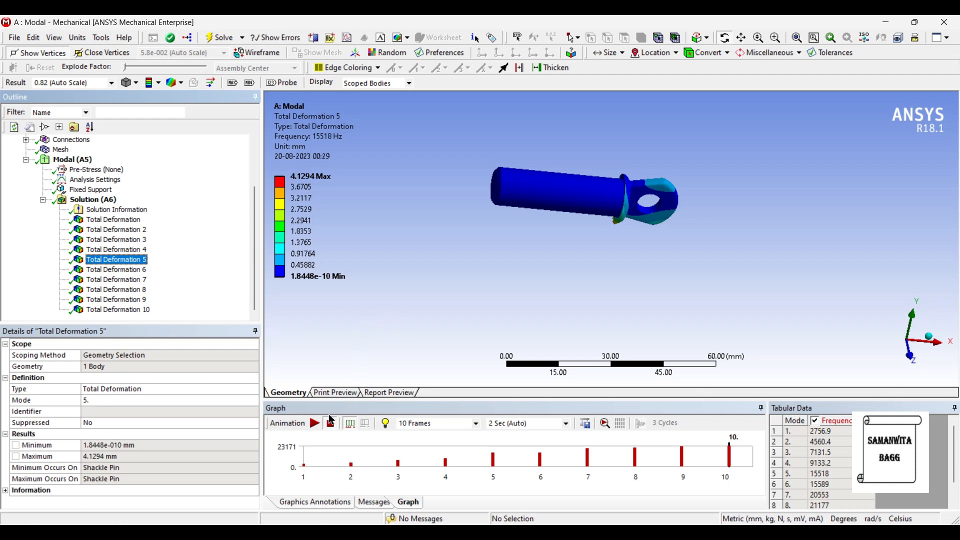
left_click(318, 427)
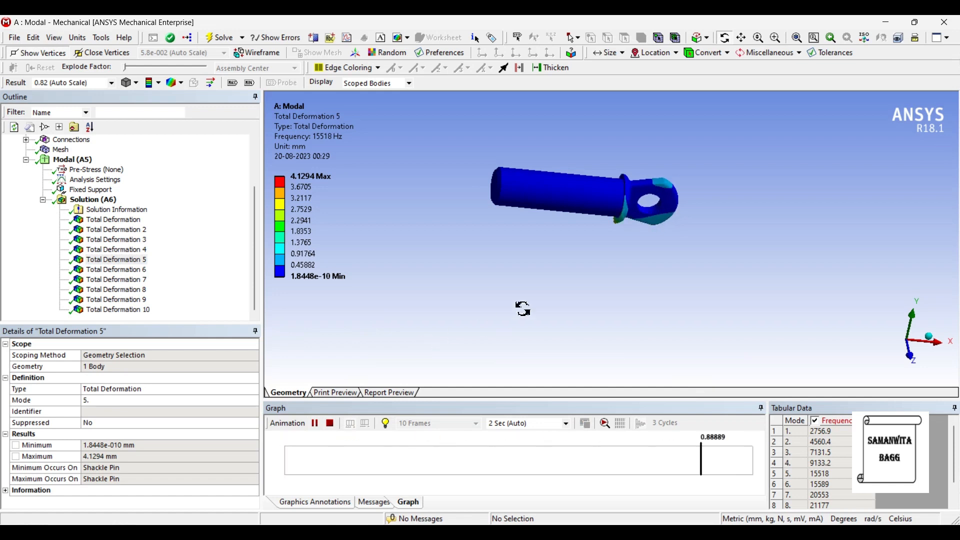
left_click_drag(634, 266, 634, 278)
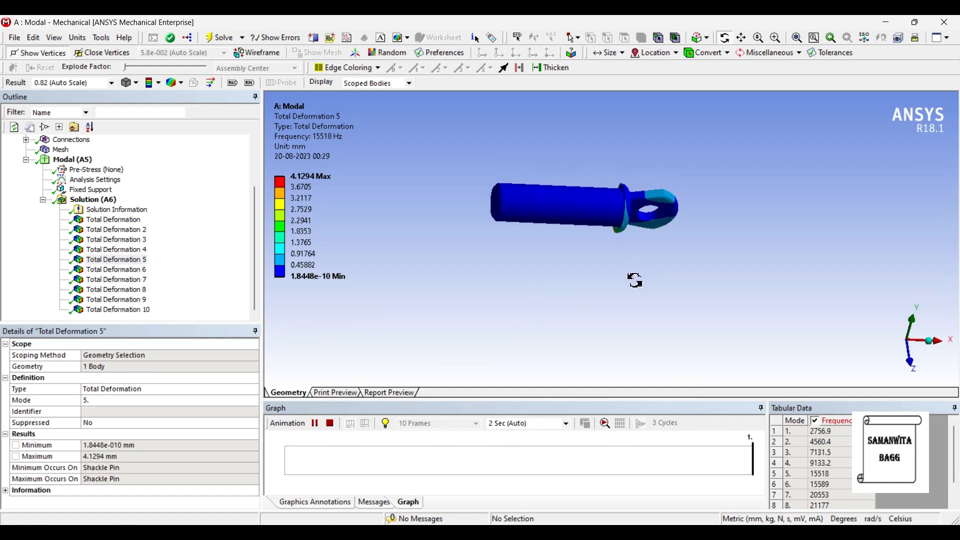
left_click(314, 423)
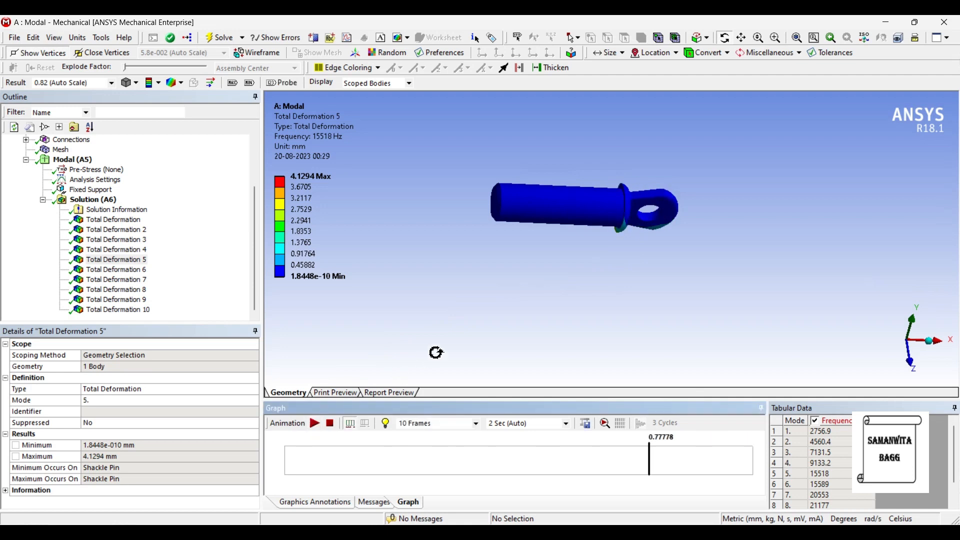
- Compare the mode 6 total deformation with mode 4, check the frequency table, and play the mode 6 animation
left_click(148, 271)
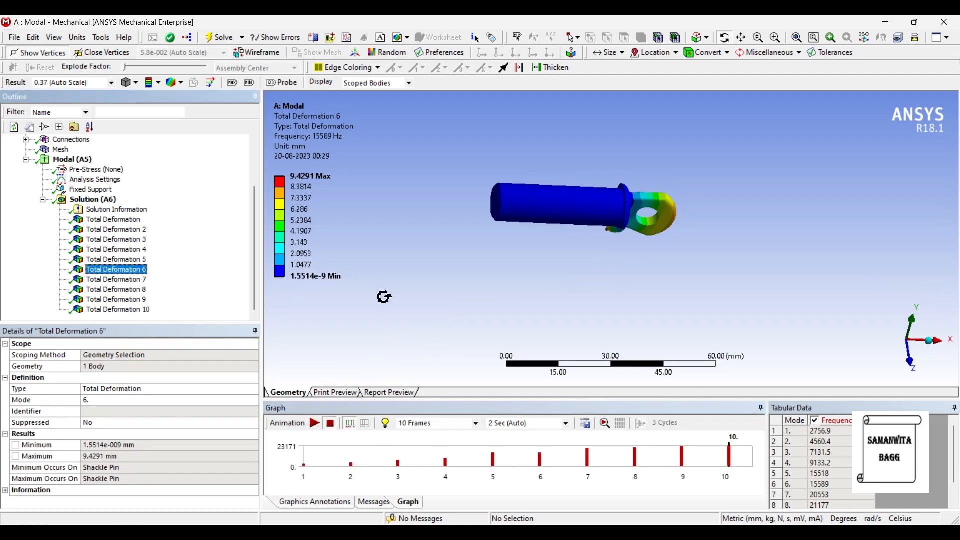
left_click(145, 250)
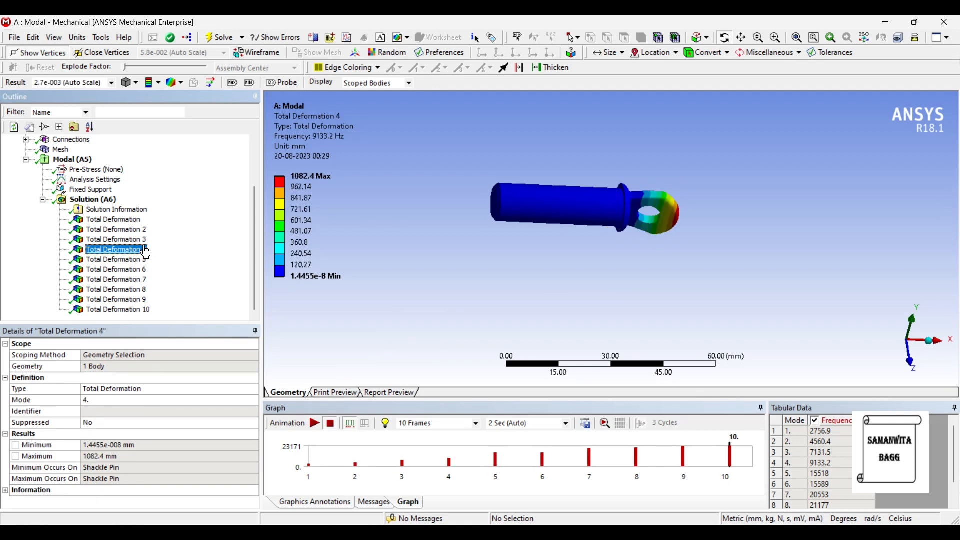
left_click(144, 270)
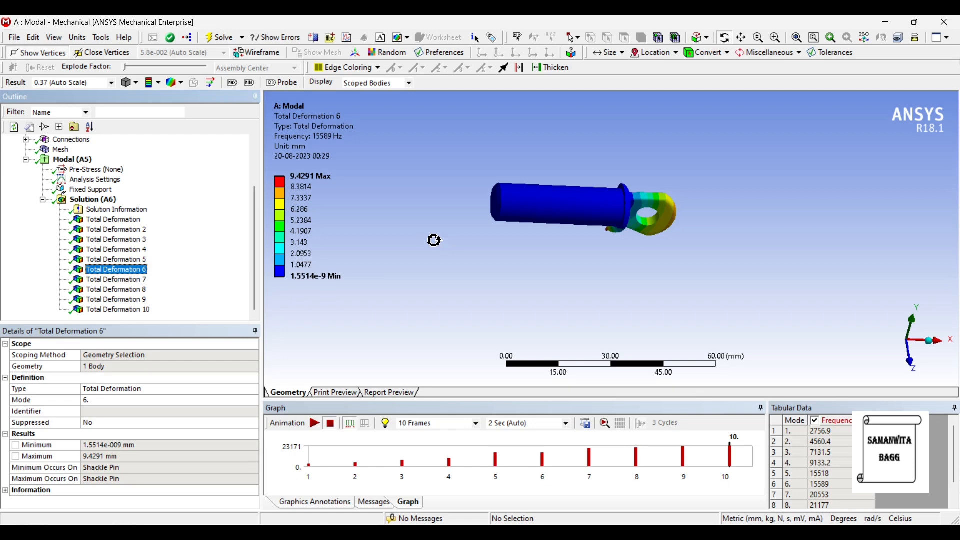
scroll(890, 460, "down", 2)
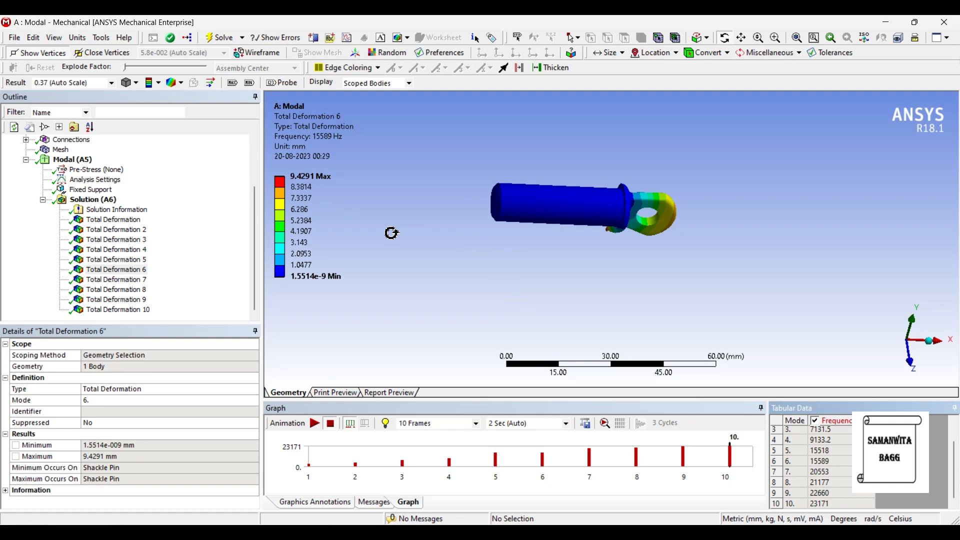
left_click(316, 425)
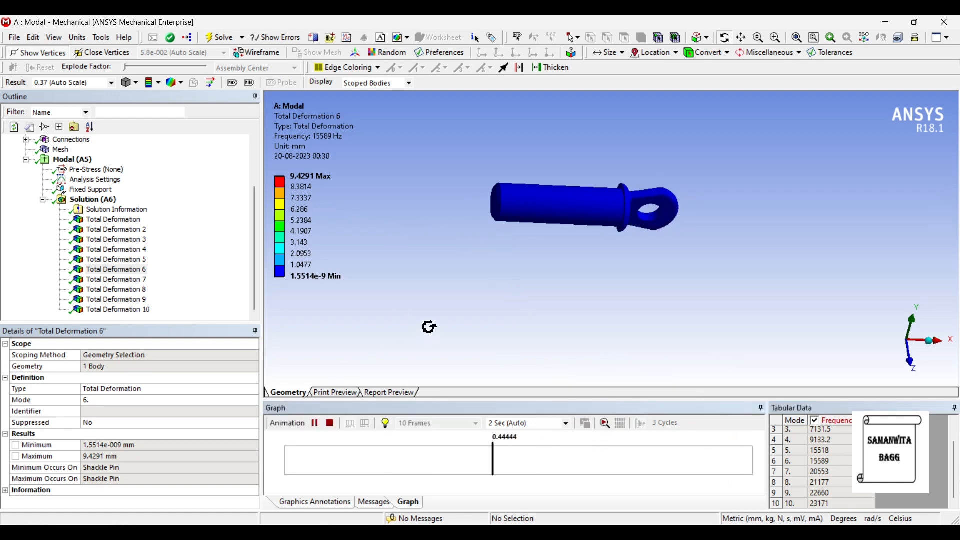
left_click(314, 423)
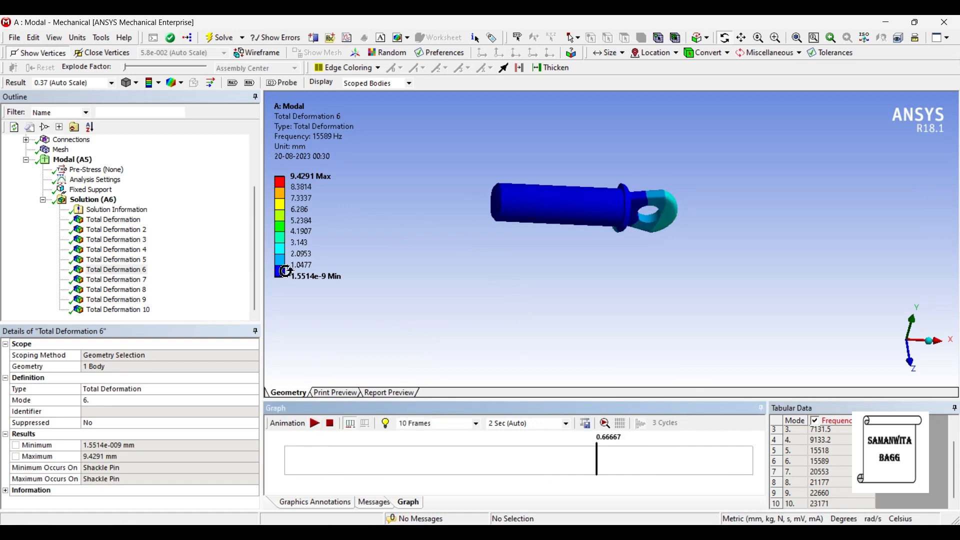
- Display the mode 7 total deformation of the shackle pin and watch its animation with the eye turned into view
left_click(144, 280)
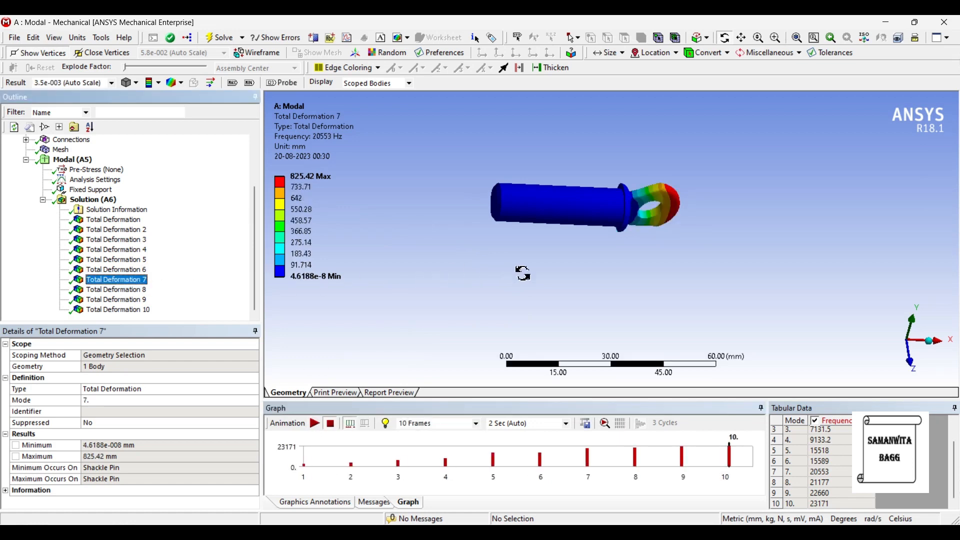
left_click_drag(523, 273, 533, 241)
left_click(316, 422)
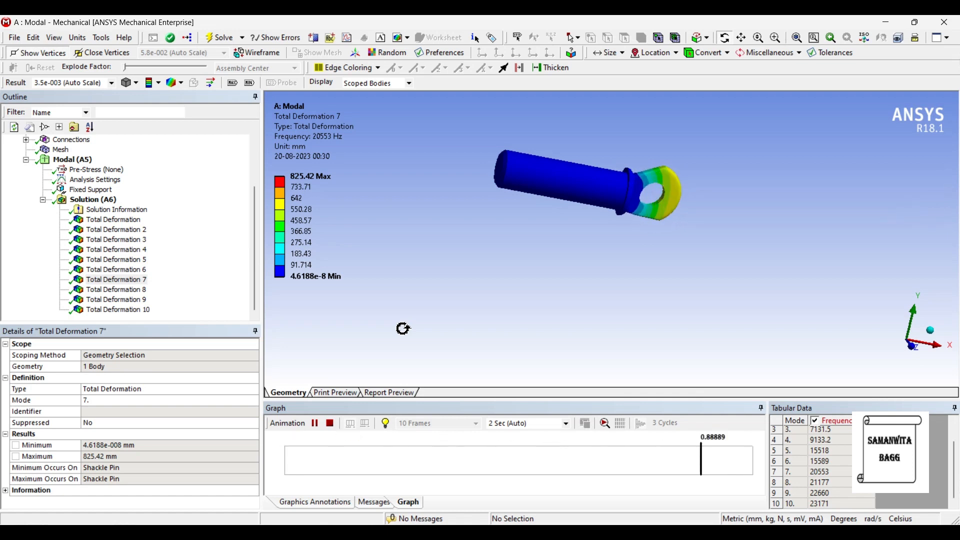
left_click(316, 424)
- Display the mode 8 total deformation of the shackle pin and examine its running animation from a different angle
left_click(134, 290)
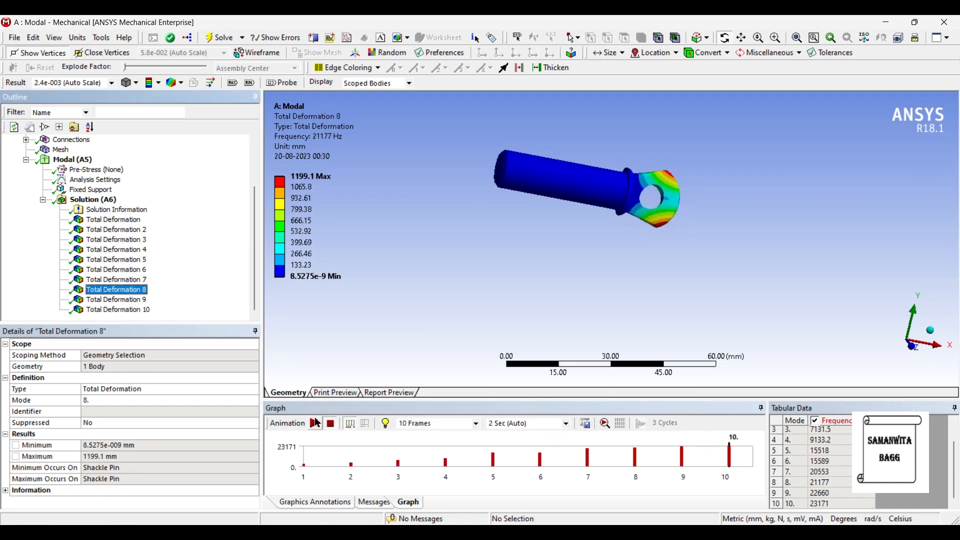
left_click(316, 424)
mouse_move(501, 229)
left_mouse_down()
mouse_move(487, 303)
mouse_move(496, 285)
left_mouse_up()
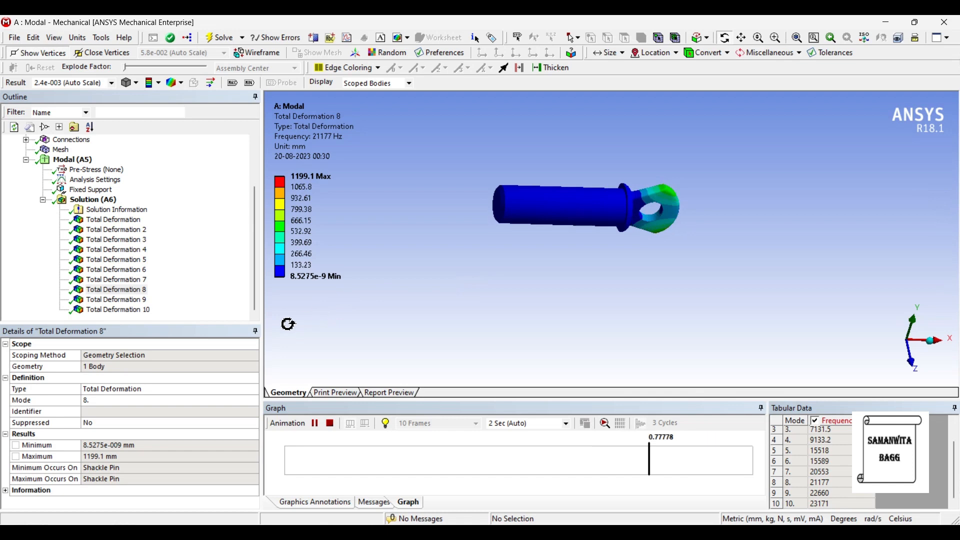
- Display the mode 9 total deformation of the shackle pin, inspect it from an oblique angle, and play its animation
left_click(116, 300)
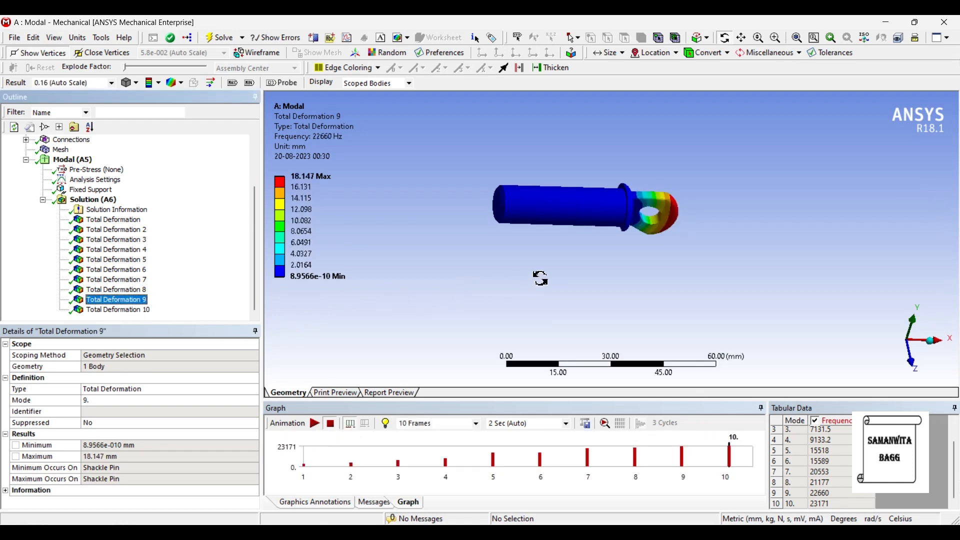
left_click_drag(589, 272, 617, 277)
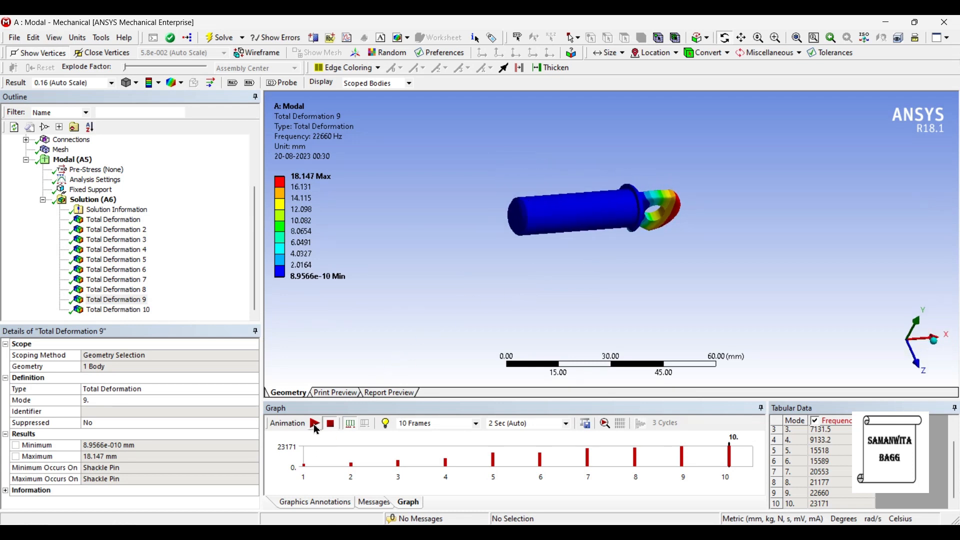
left_click(315, 425)
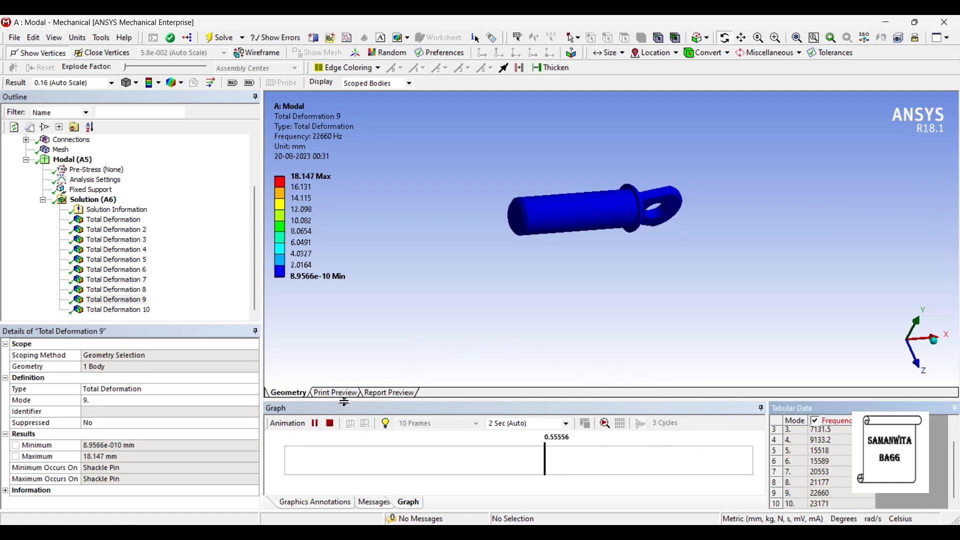
left_click(317, 425)
- Display the mode 10 total deformation of the shackle pin, examine its animation from several angles, and review the frequency table
left_click(149, 311)
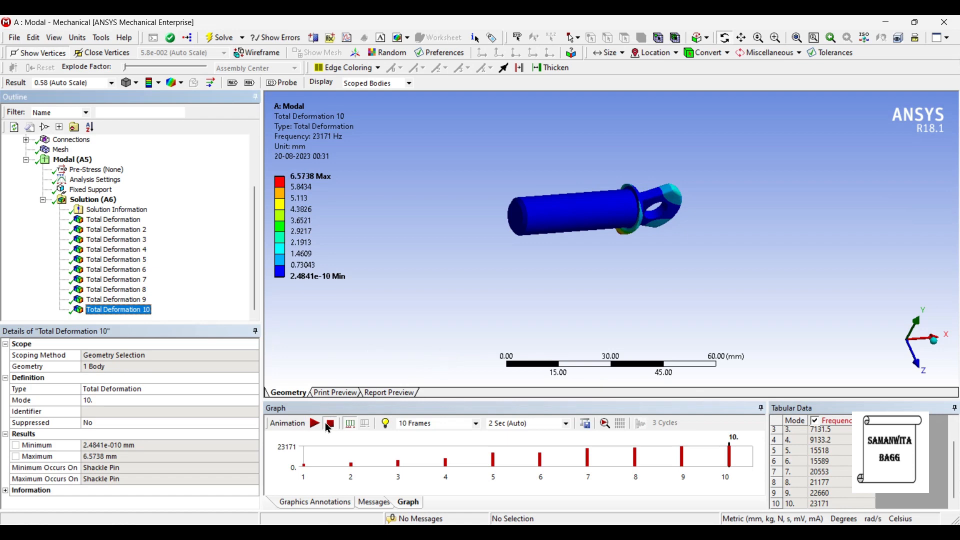
left_click(314, 424)
left_click_drag(532, 300, 493, 265)
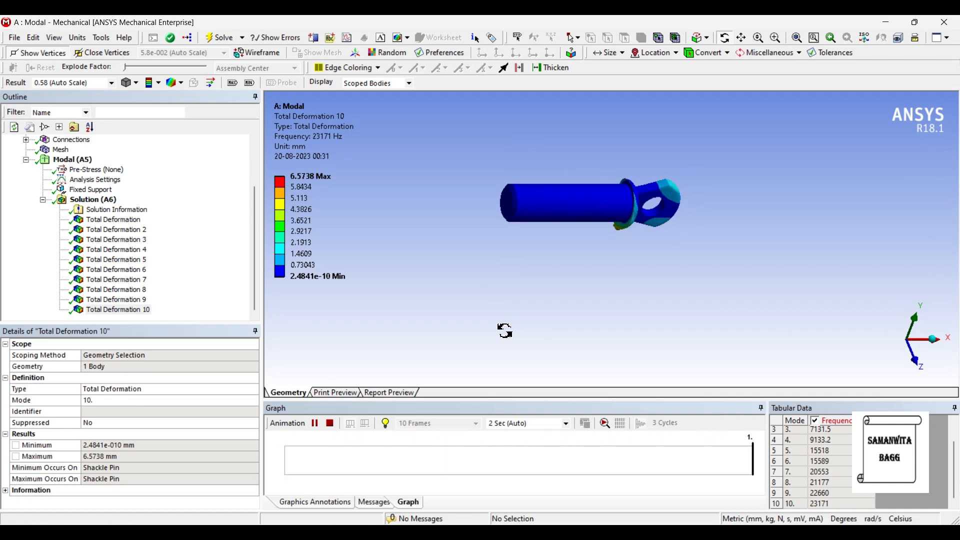
left_click_drag(591, 240, 531, 207)
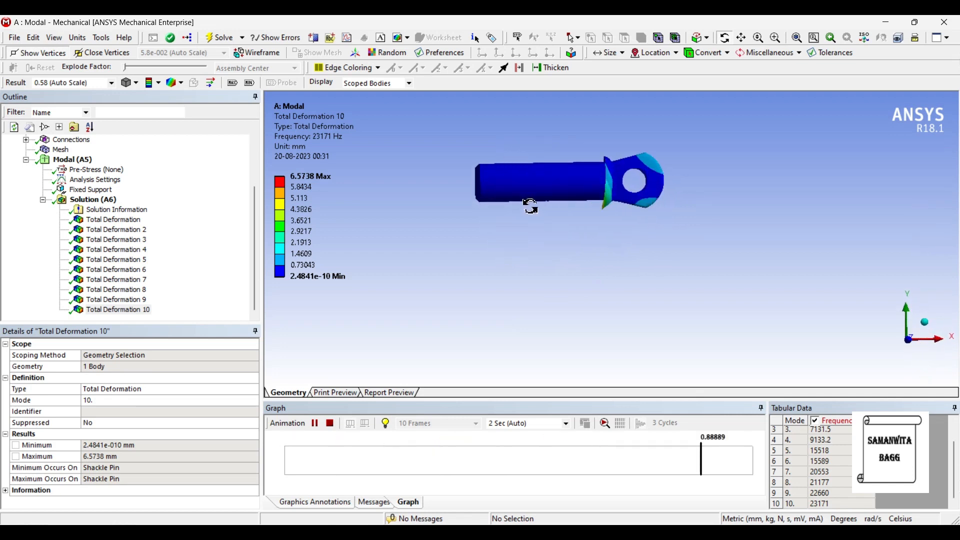
left_click(316, 425)
scroll(820, 473, "up", 1)
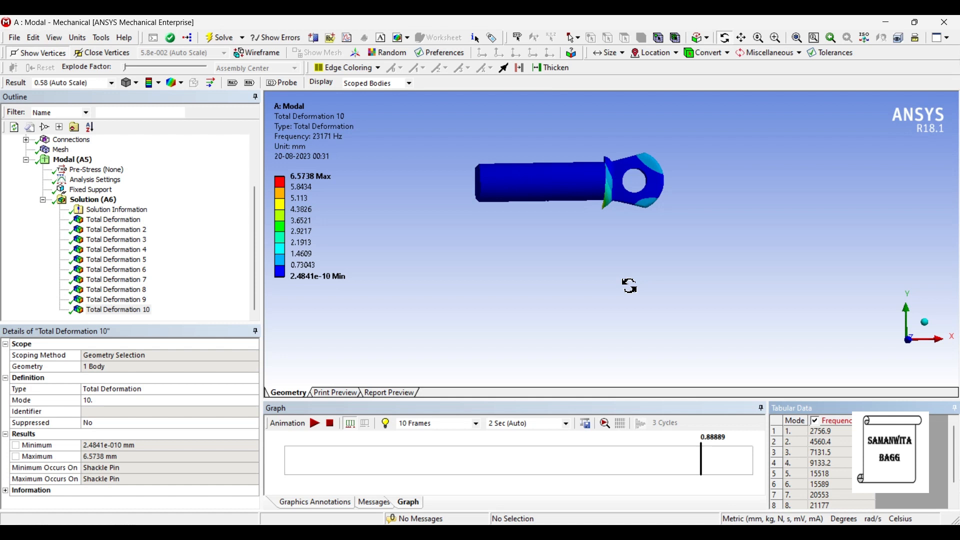
scroll(189, 280, "up", 2)
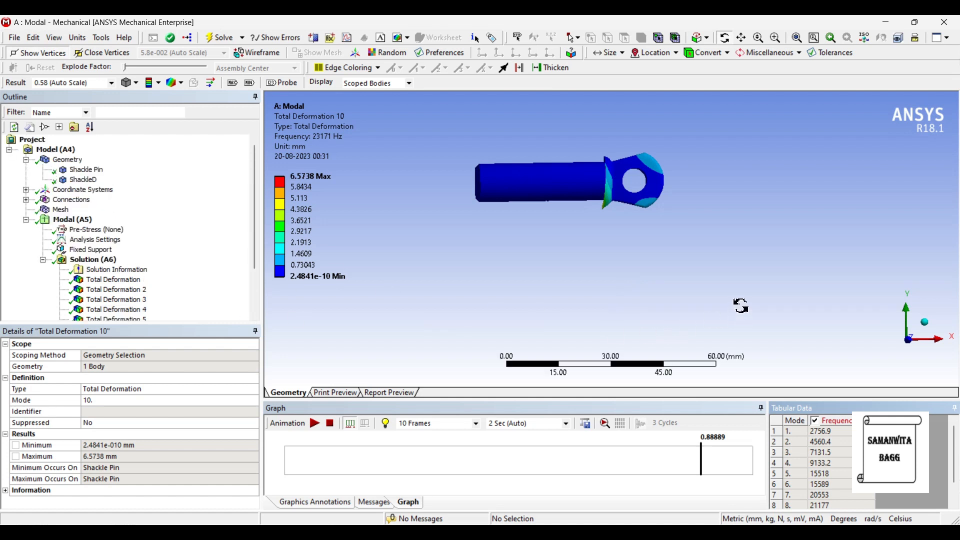